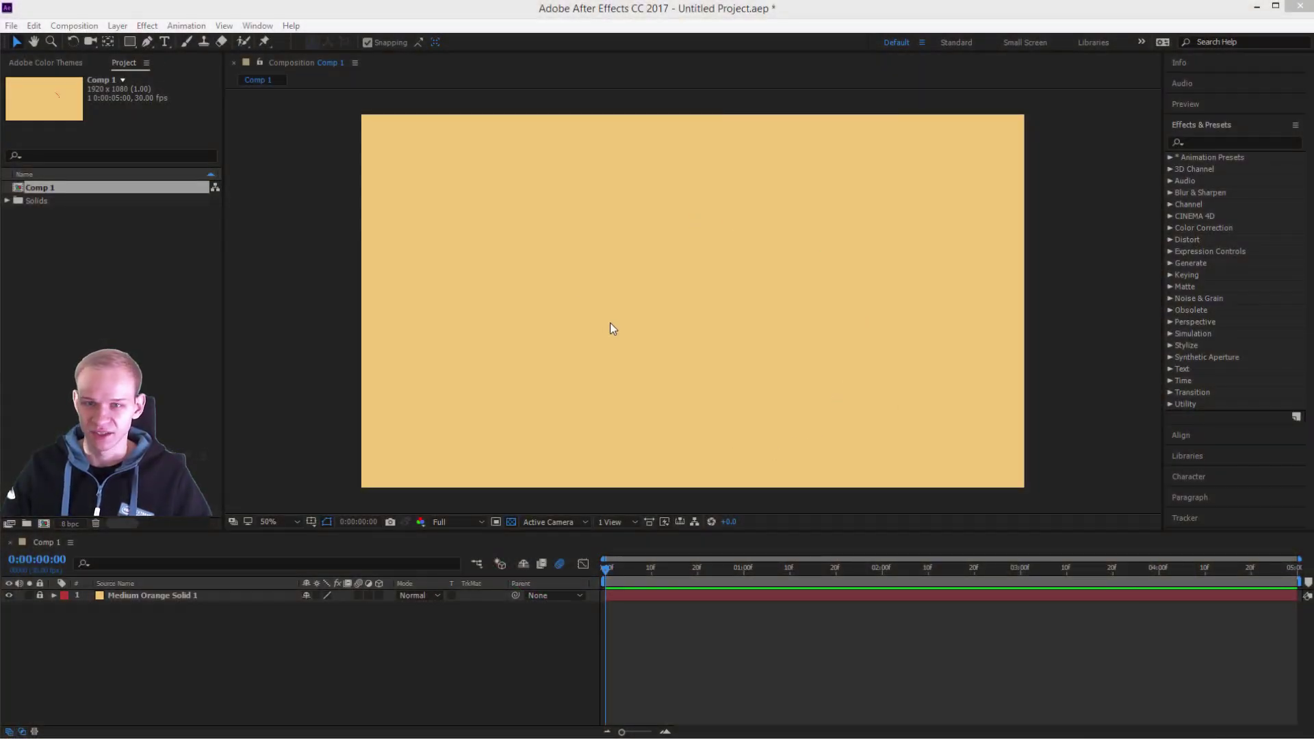
# Draw an unfilled circle with a red stroke using the Ellipse tool and place it near the composition's centre
pyautogui.click(130, 41)
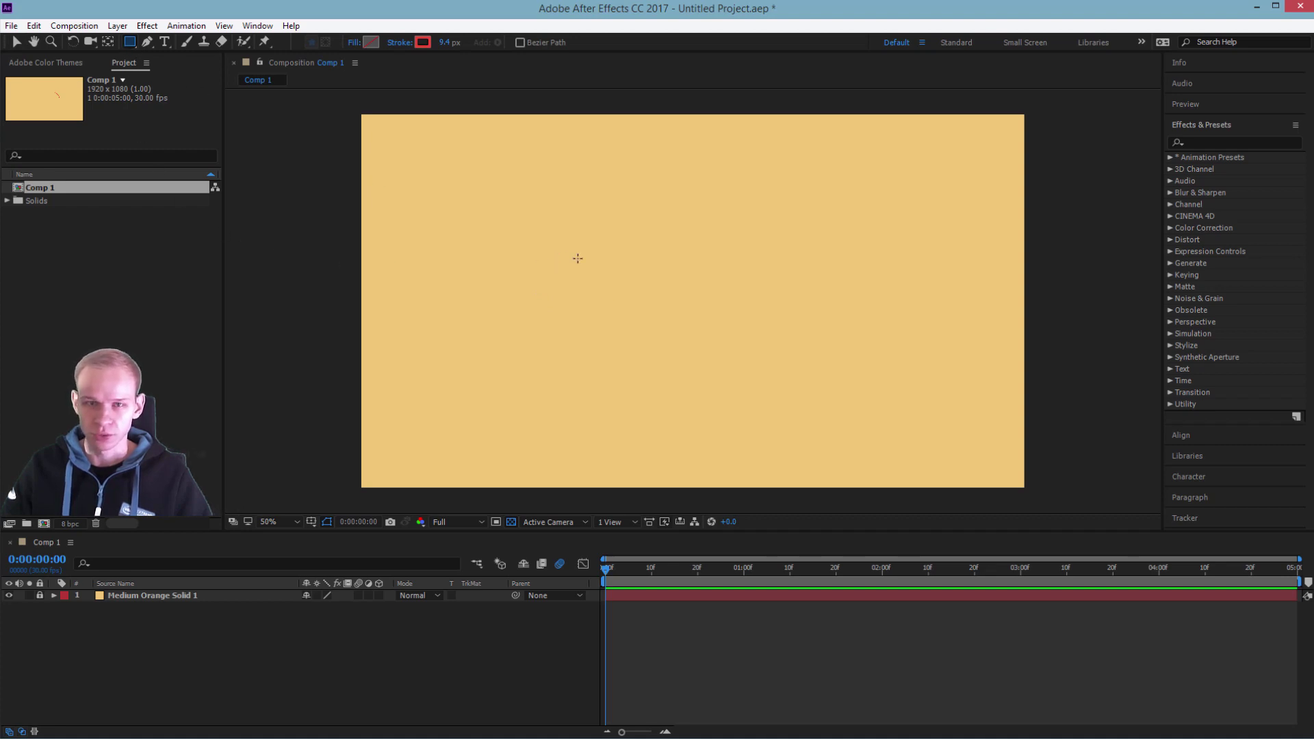
pyautogui.moveTo(129, 47); pyautogui.dragTo(214, 71)
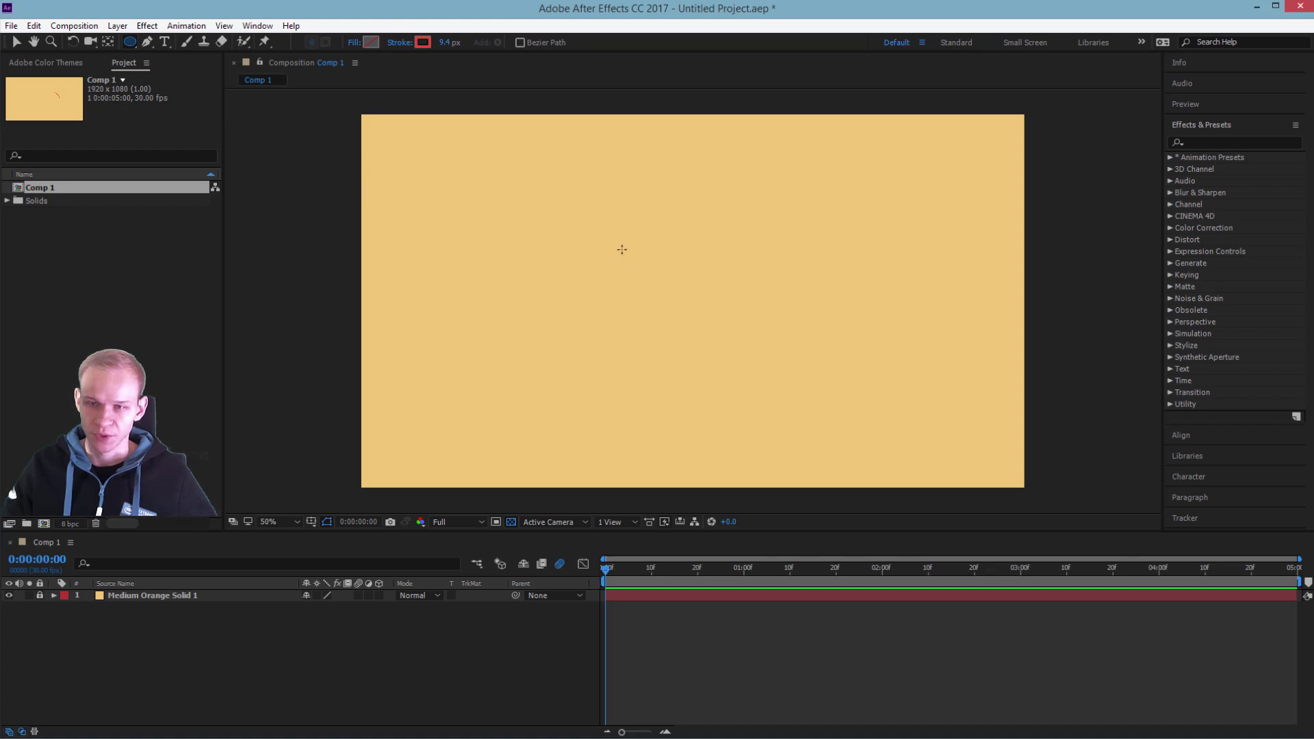
pyautogui.moveTo(613, 241); pyautogui.dragTo(801, 429)
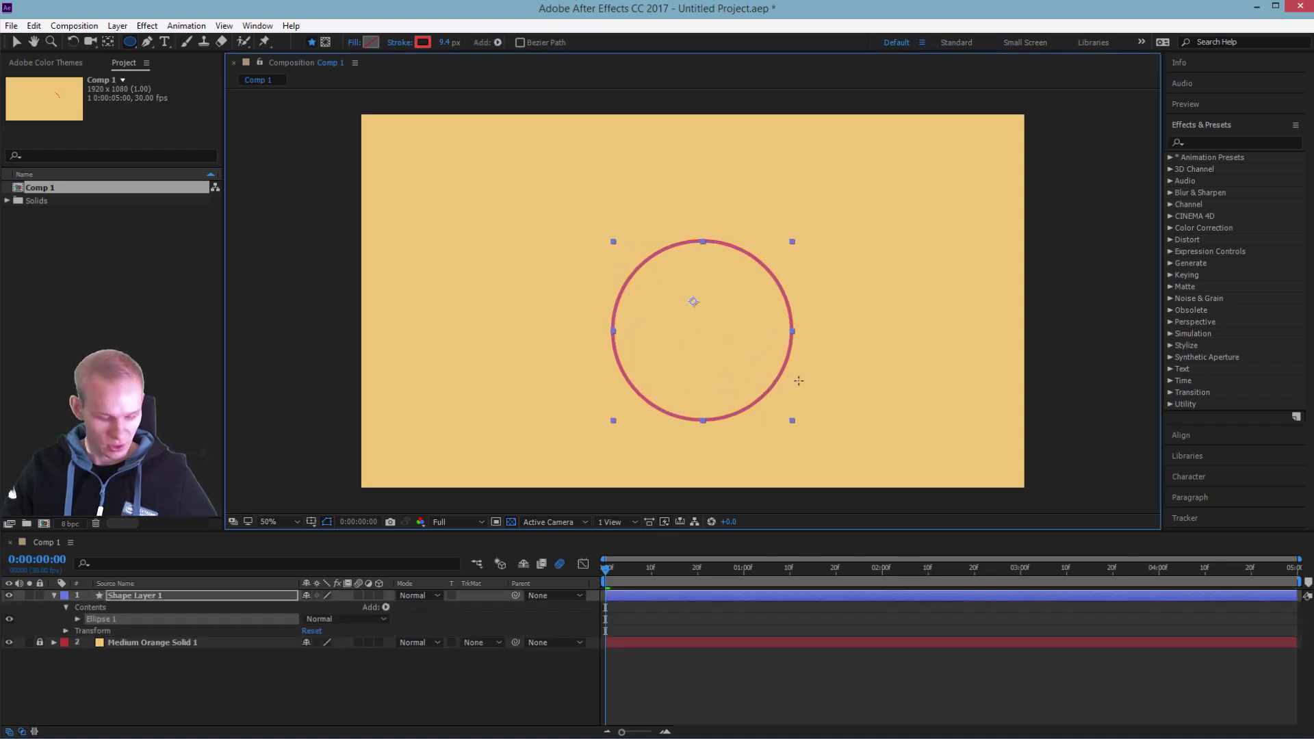
pyautogui.moveTo(778, 349)
pyautogui.mouseDown()
pyautogui.moveTo(808, 342)
pyautogui.moveTo(743, 350)
pyautogui.moveTo(734, 324)
pyautogui.mouseUp()
pyautogui.press('v')
# Add a Trim Paths operator to the circle's shape layer
pyautogui.click(335, 664)
pyautogui.click(171, 595)
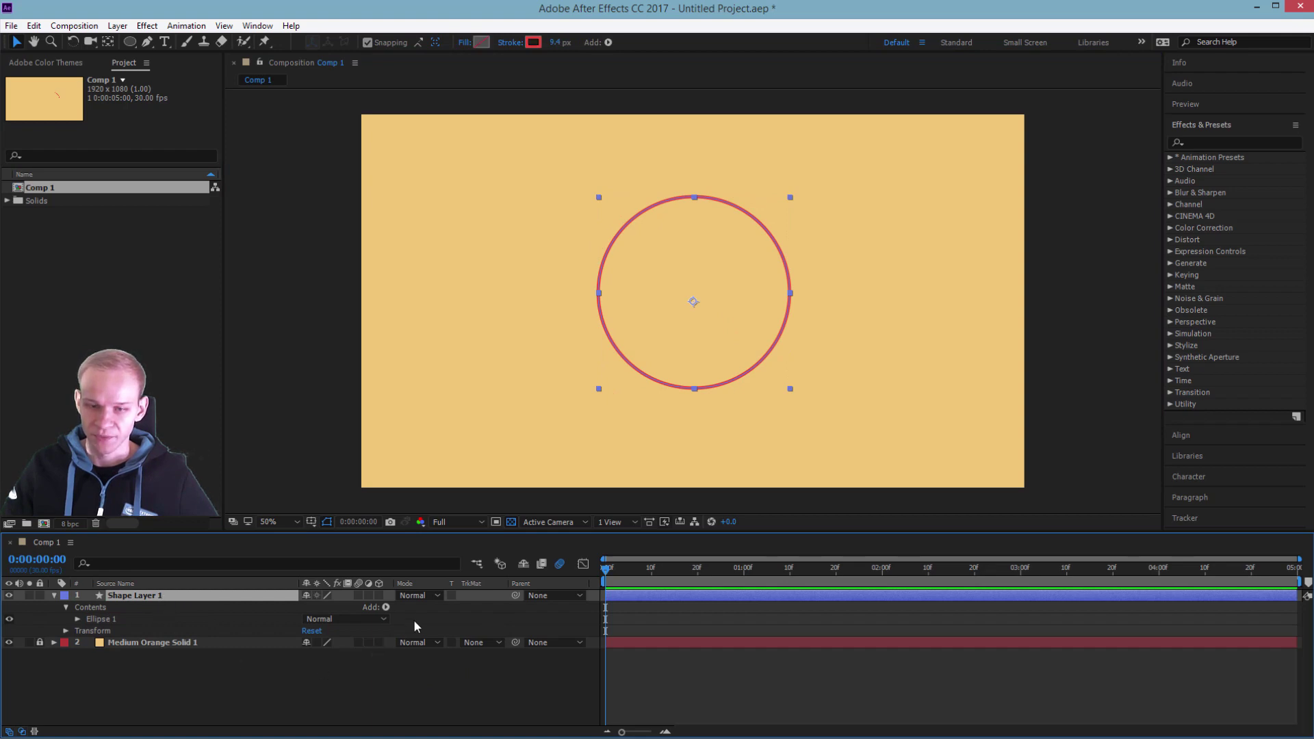
pyautogui.click(386, 608)
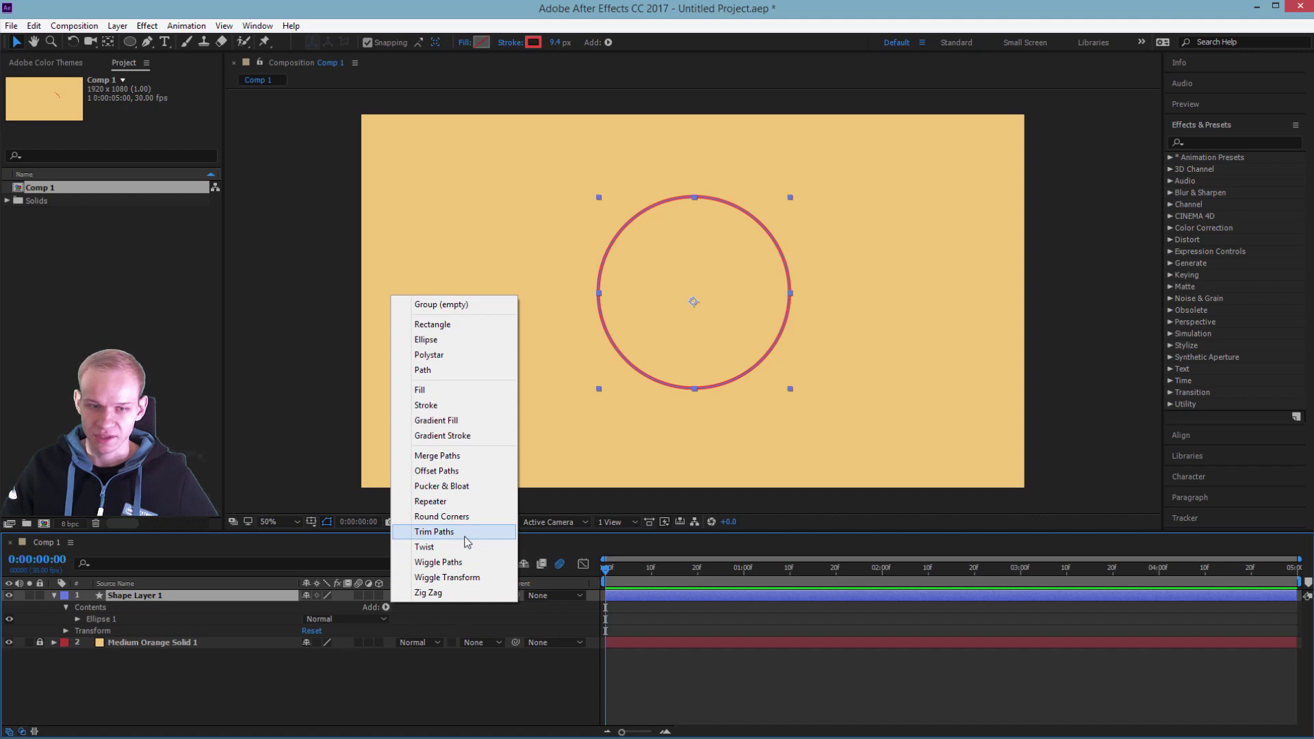
pyautogui.click(434, 532)
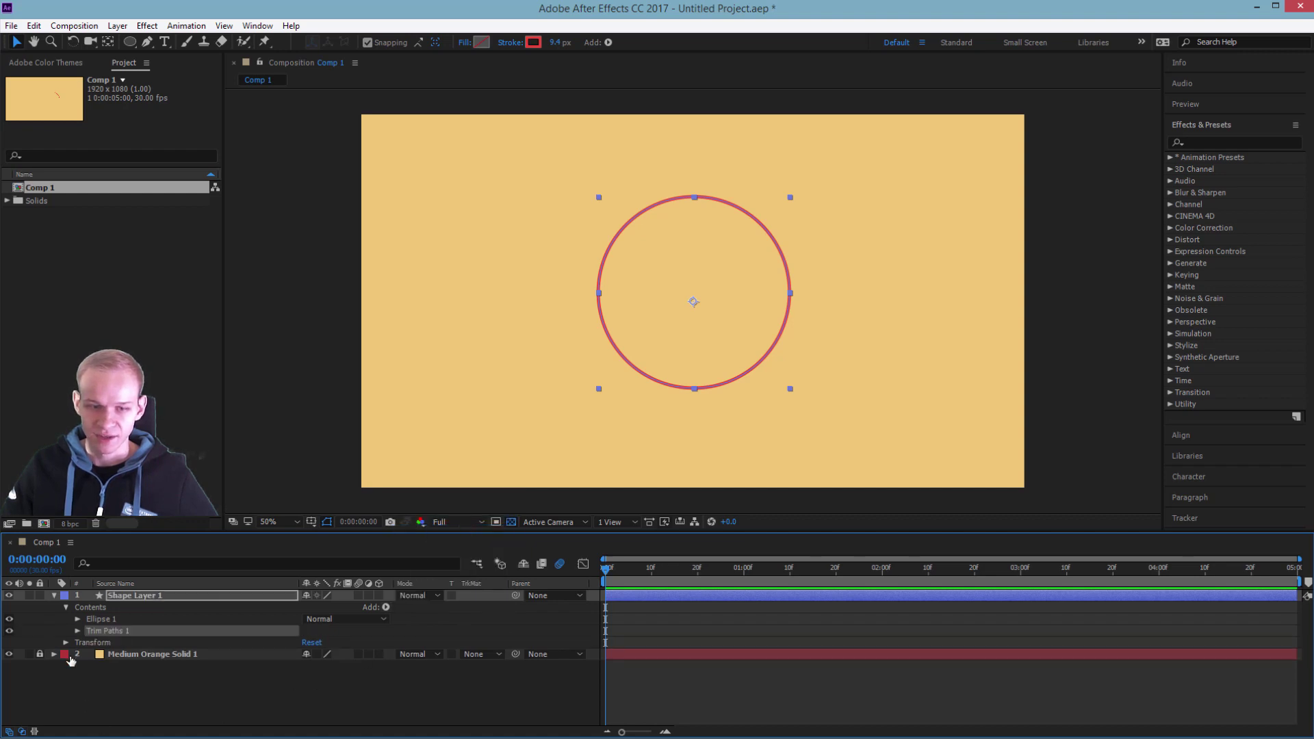
# Set Trim Paths End to 0% and create keyframes for Start and End on the first frame
pyautogui.click(78, 631)
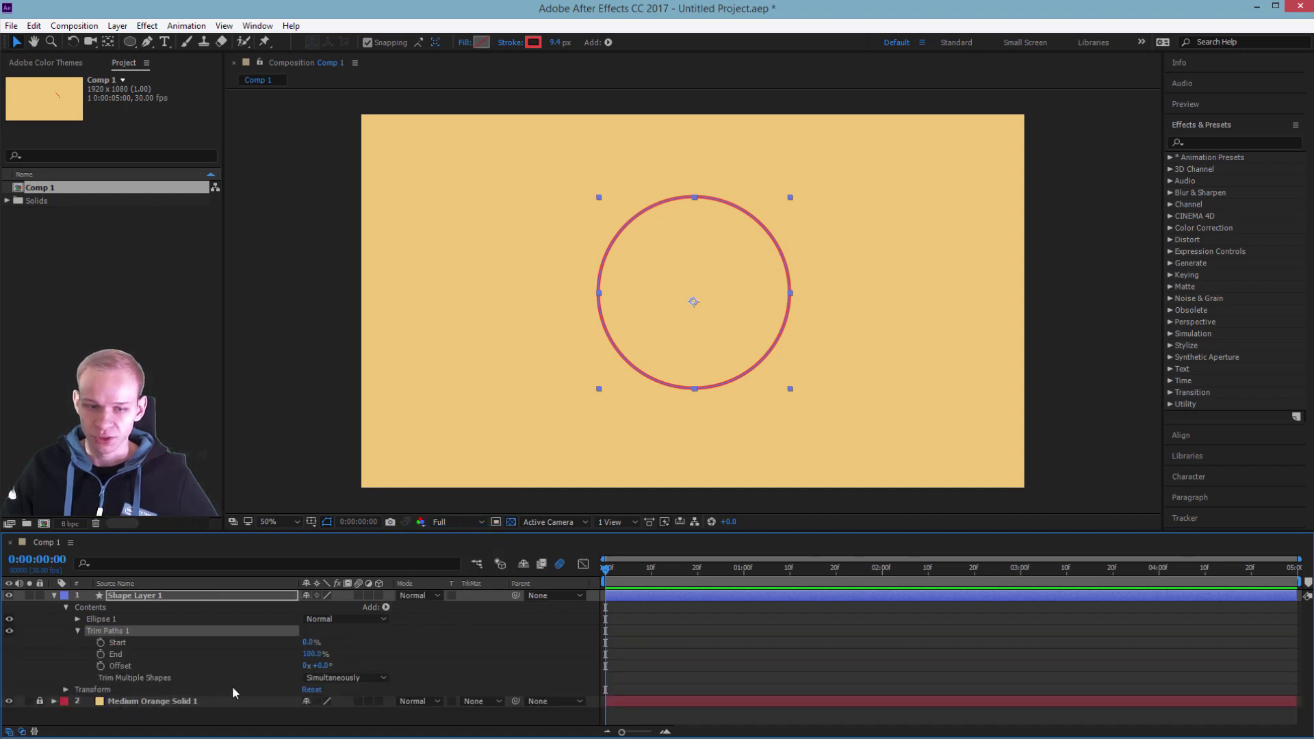
pyautogui.moveTo(312, 659); pyautogui.dragTo(243, 654)
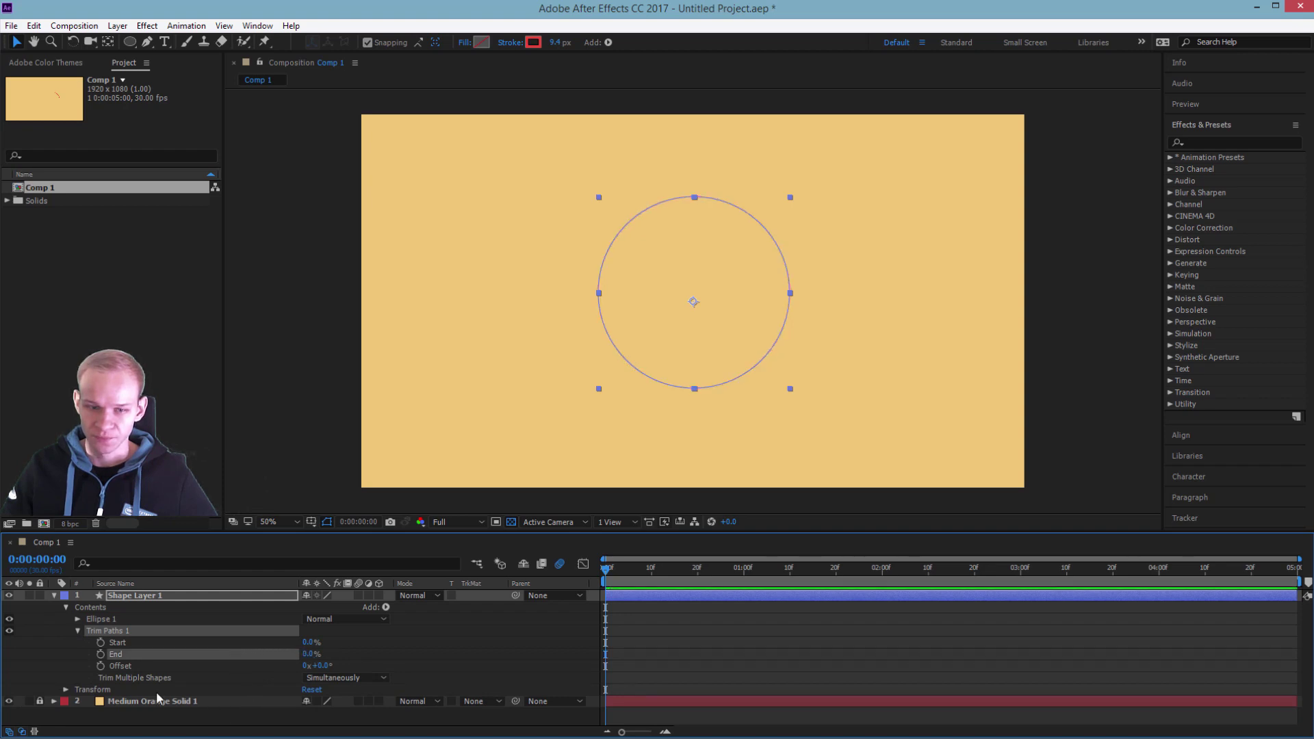
pyautogui.click(101, 643)
pyautogui.click(100, 655)
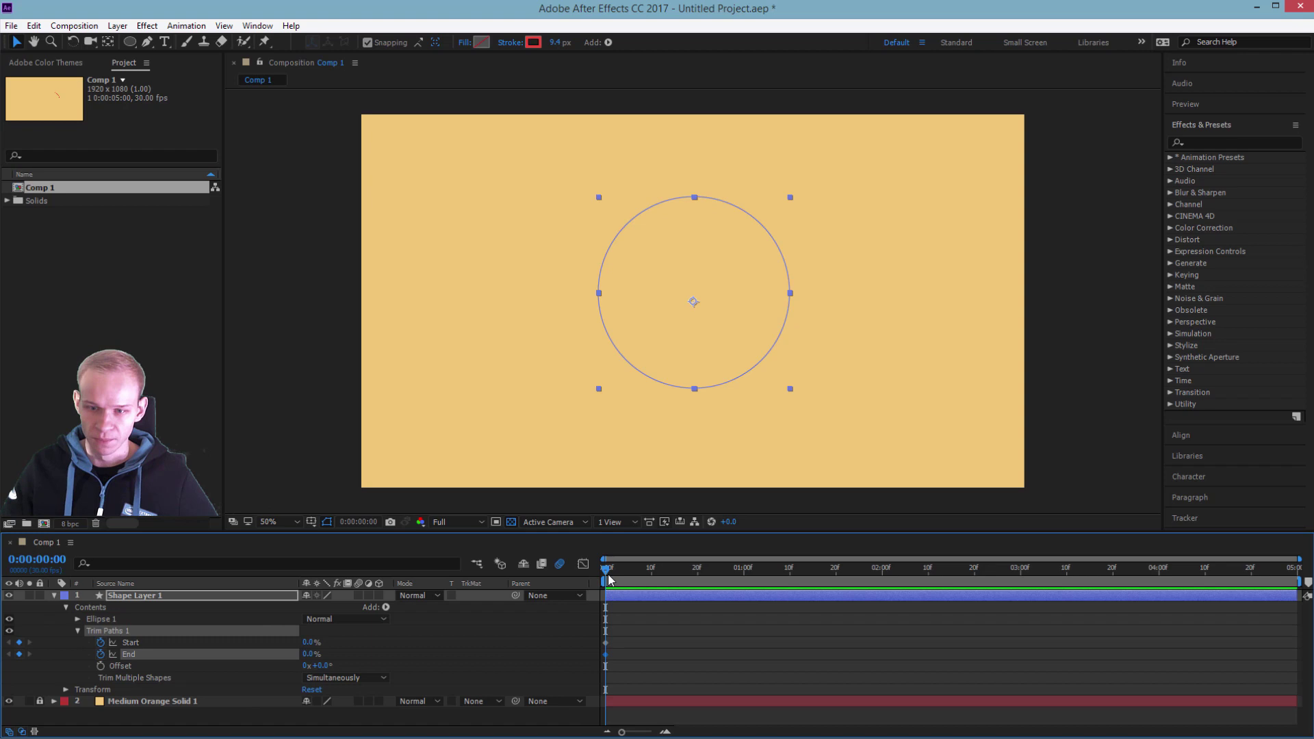
# Keyframe the Trim Paths Start and End values at 50% at time 0:00:01:01
pyautogui.moveTo(606, 574); pyautogui.dragTo(749, 586)
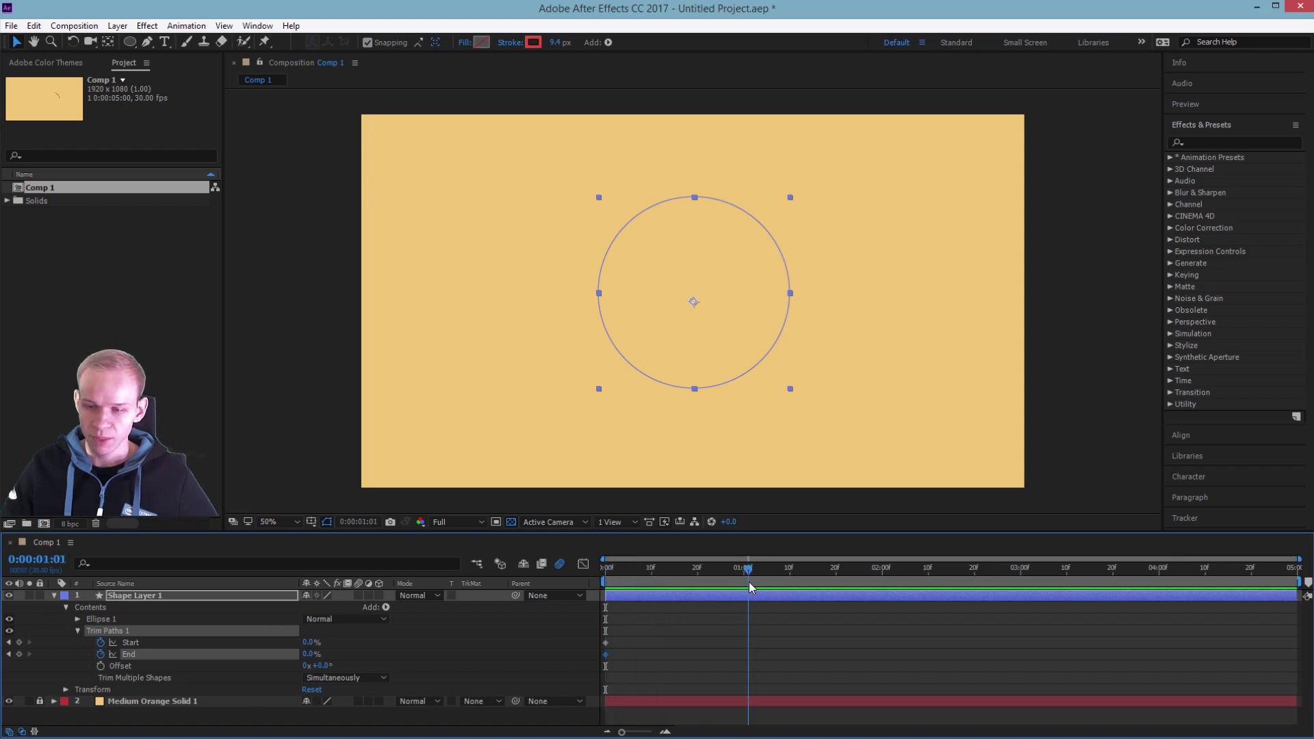
pyautogui.click(309, 642)
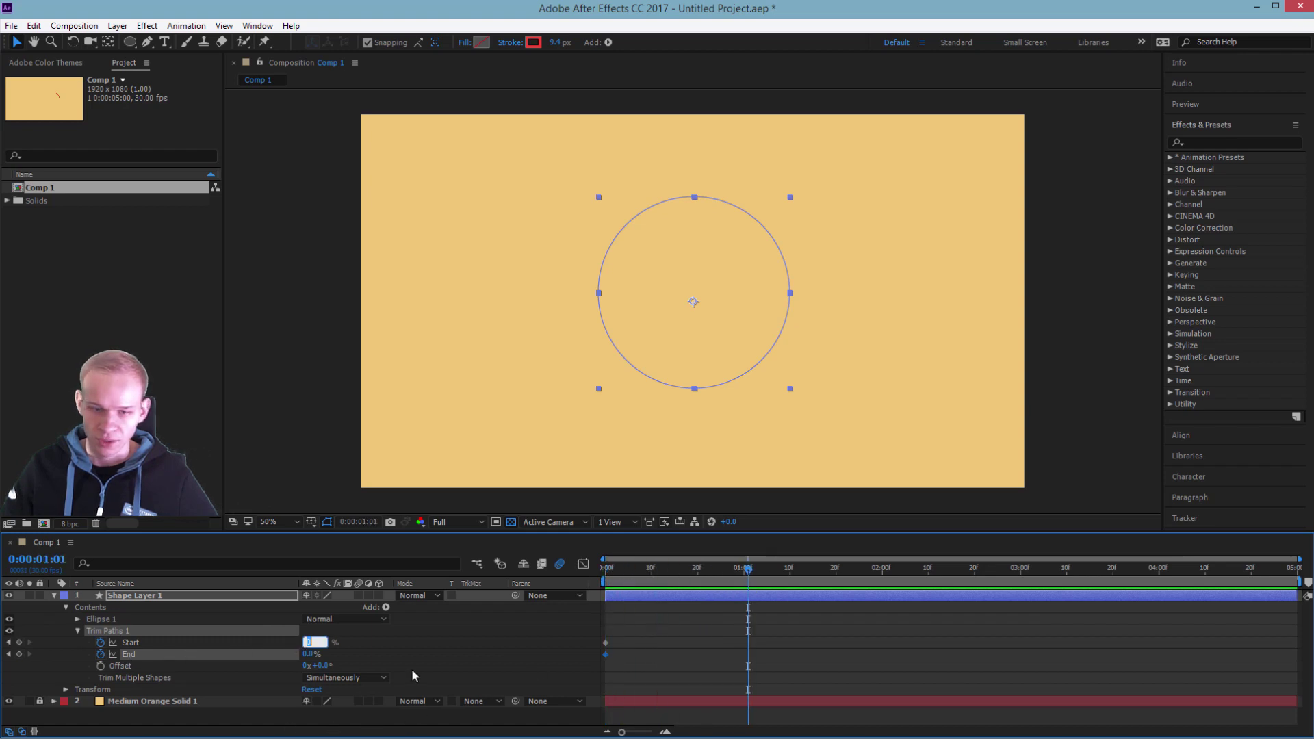
pyautogui.write('50')
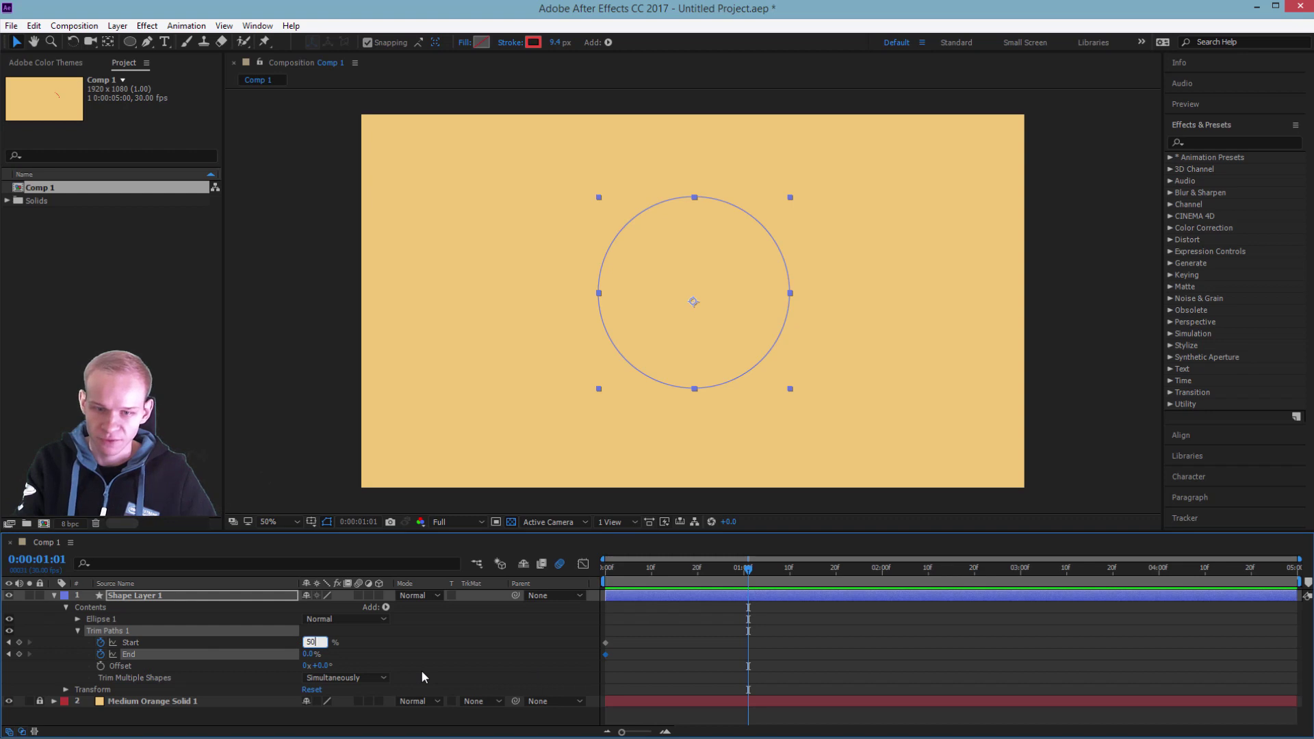
pyautogui.press('Return')
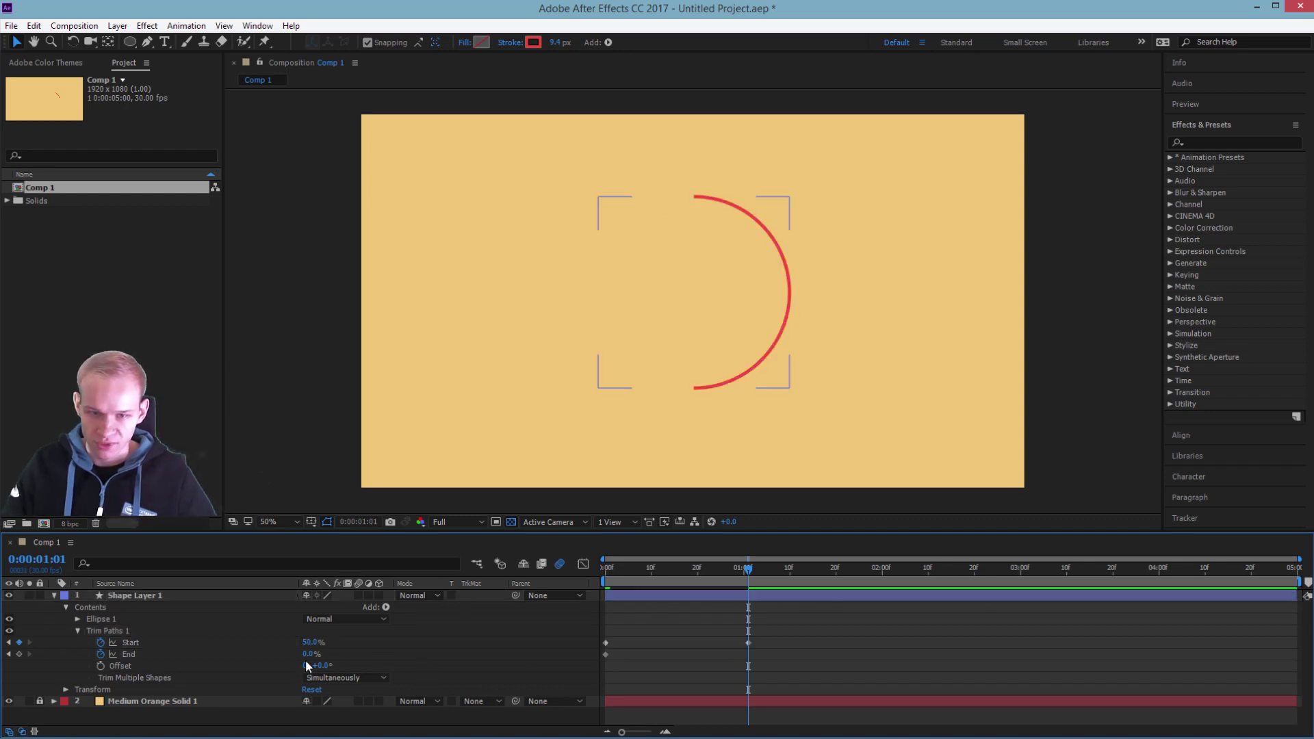
pyautogui.click(308, 654)
pyautogui.write('50')
pyautogui.press('Return')
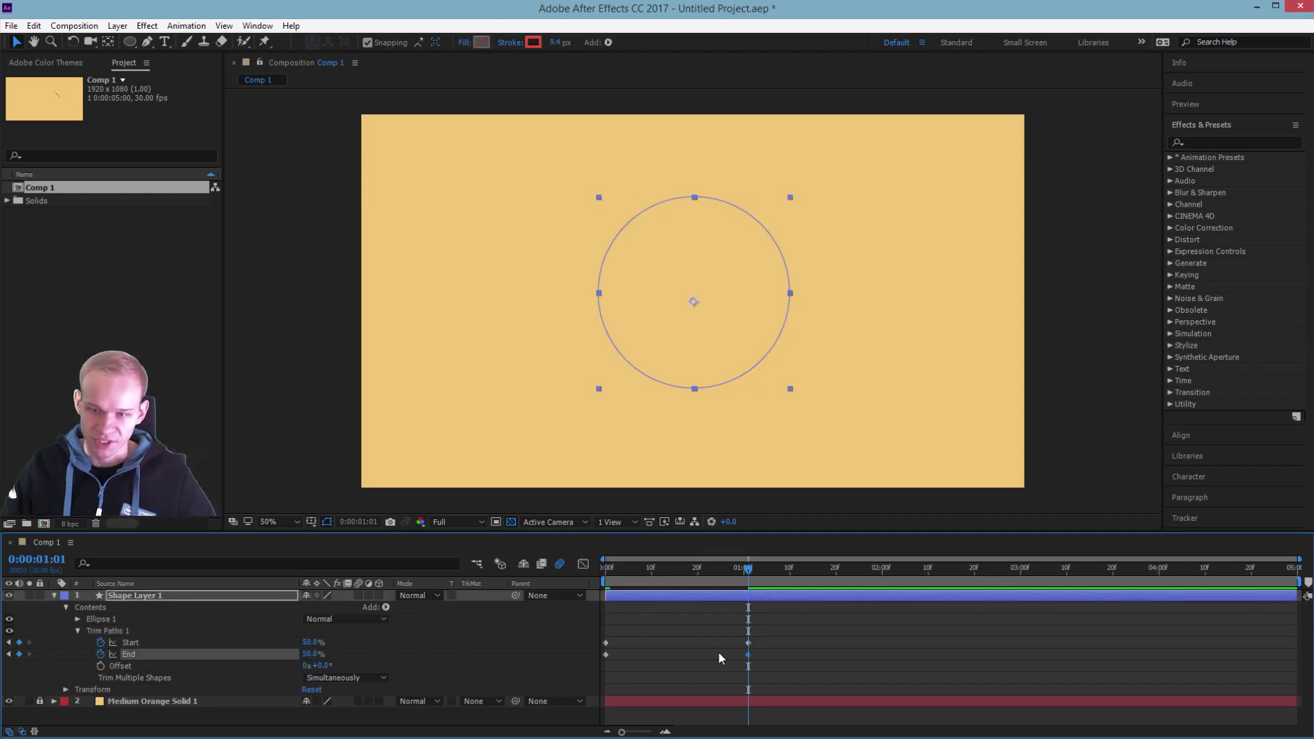
# Apply Easy Ease to all Start and End keyframes of Trim Paths
pyautogui.moveTo(686, 568); pyautogui.dragTo(665, 591)
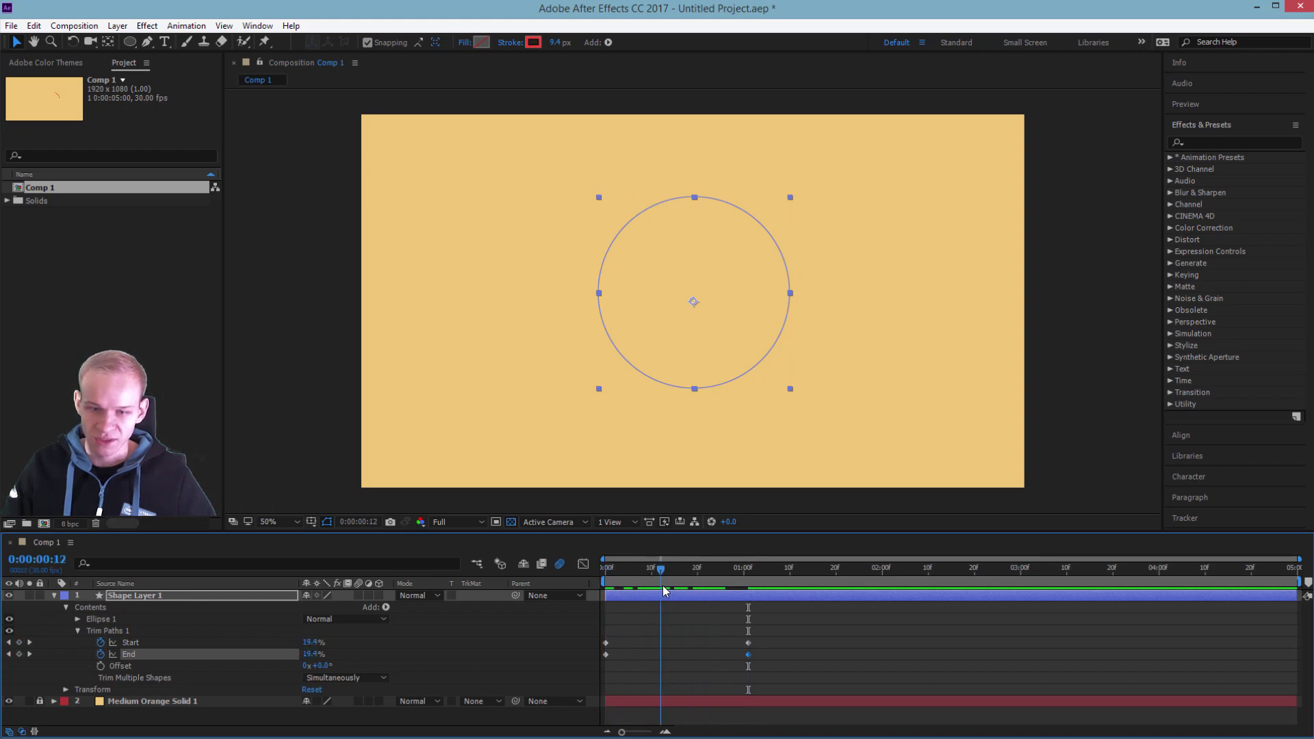
pyautogui.moveTo(824, 628); pyautogui.dragTo(601, 666)
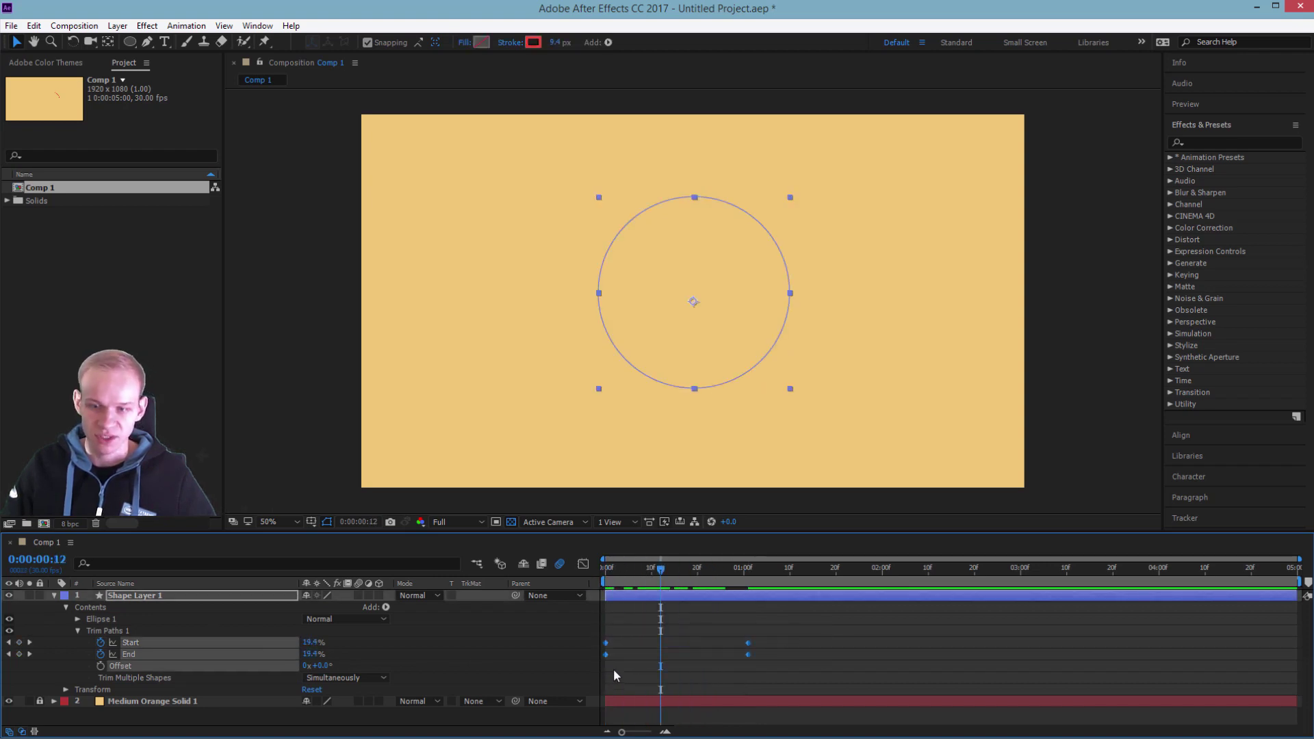
pyautogui.rightClick(605, 654)
pyautogui.moveTo(674, 645)
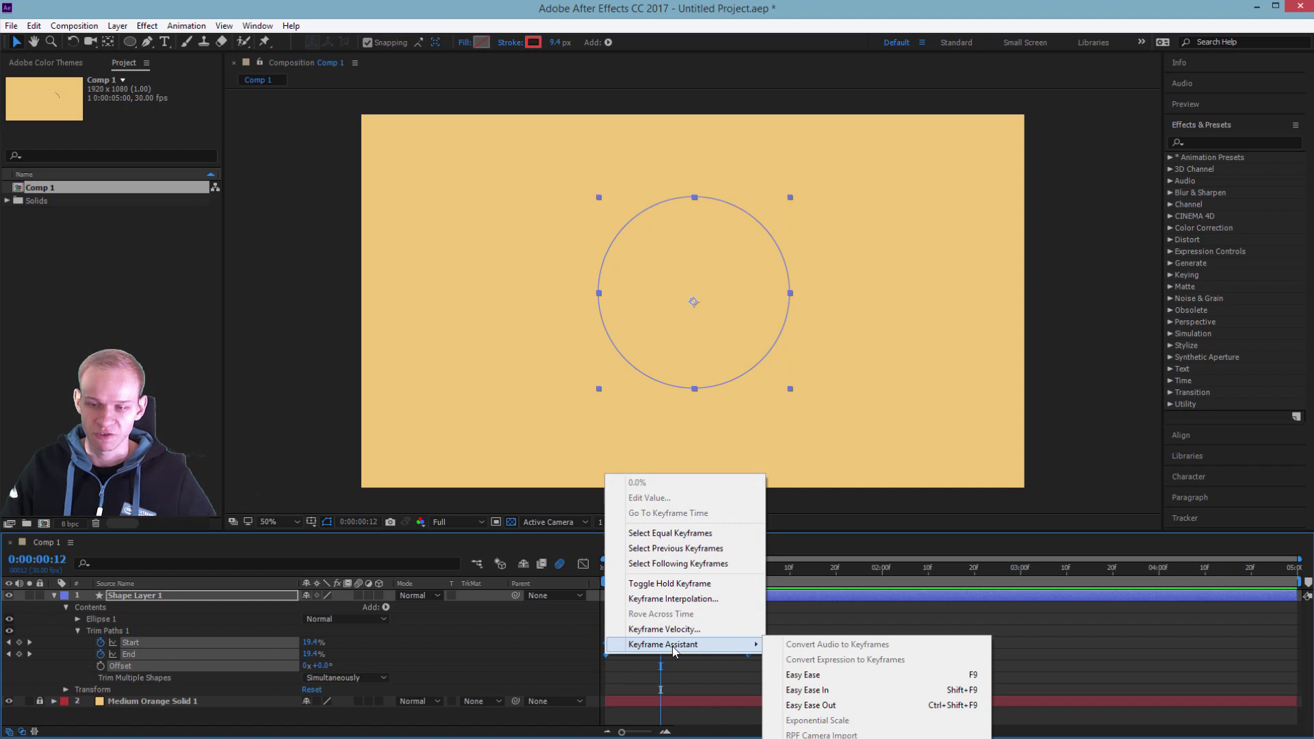
pyautogui.click(825, 674)
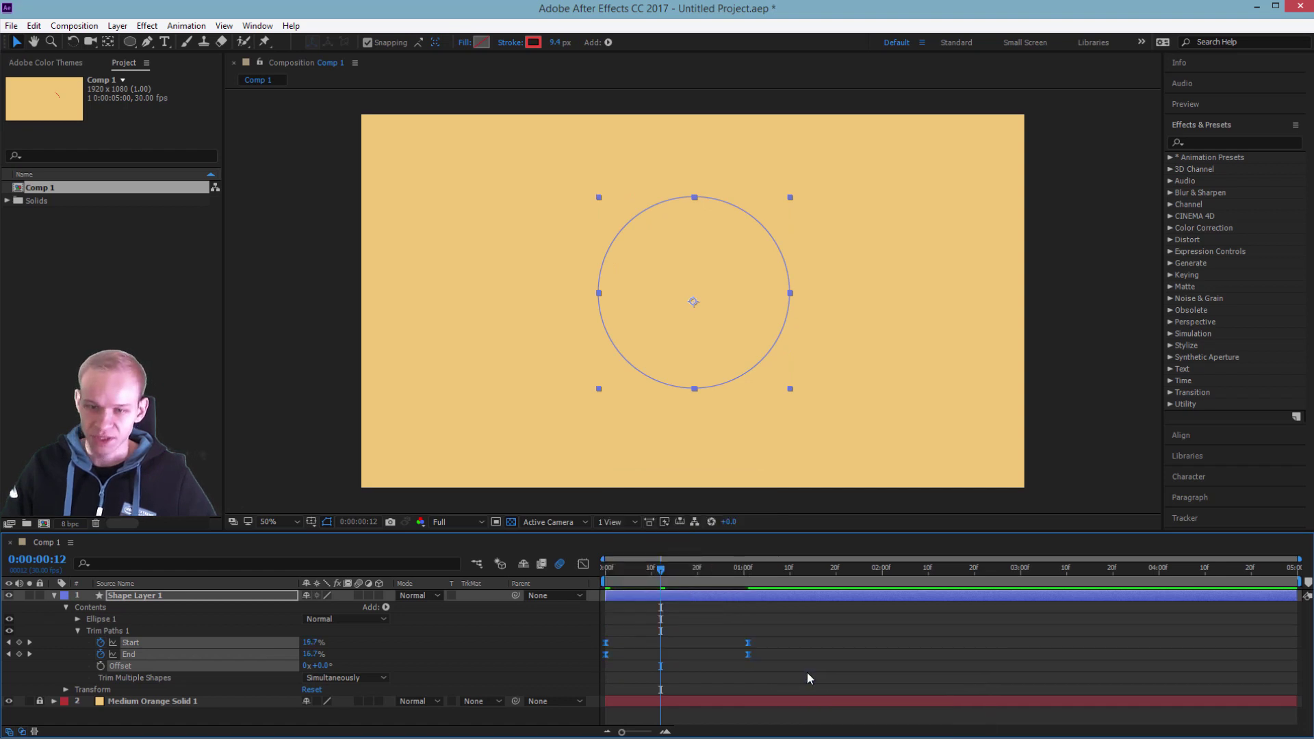
# Show the speed graph, reshape the End curve to peak earlier, and shift its last keyframe slightly earlier
pyautogui.click(584, 566)
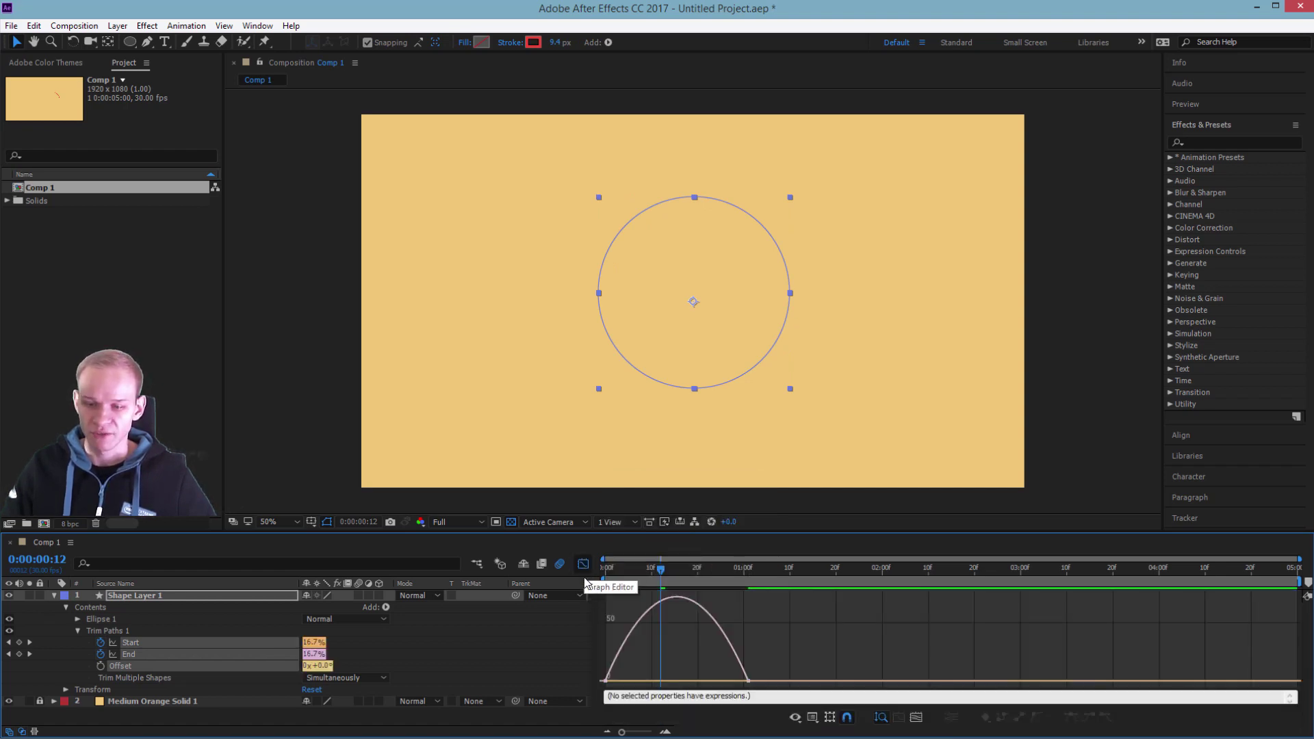
pyautogui.click(401, 651)
pyautogui.click(142, 642)
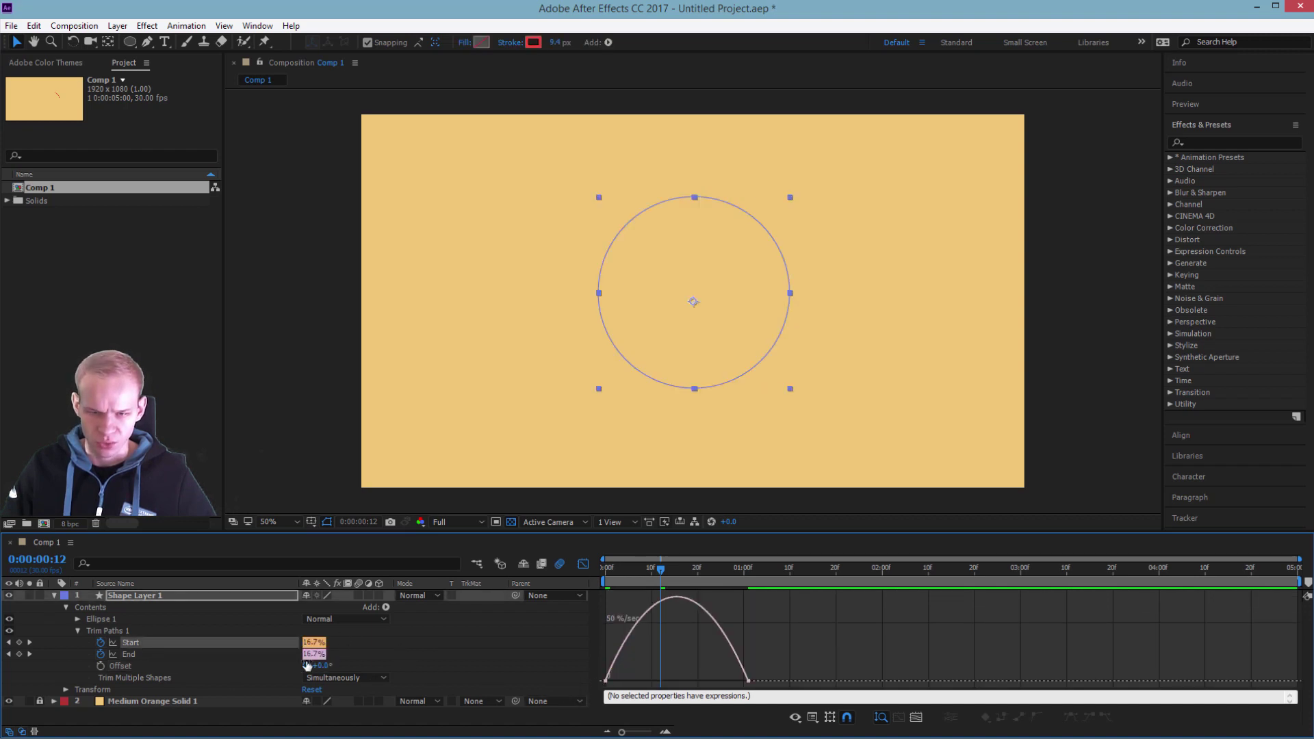
pyautogui.click(607, 681)
pyautogui.moveTo(630, 683); pyautogui.dragTo(625, 683)
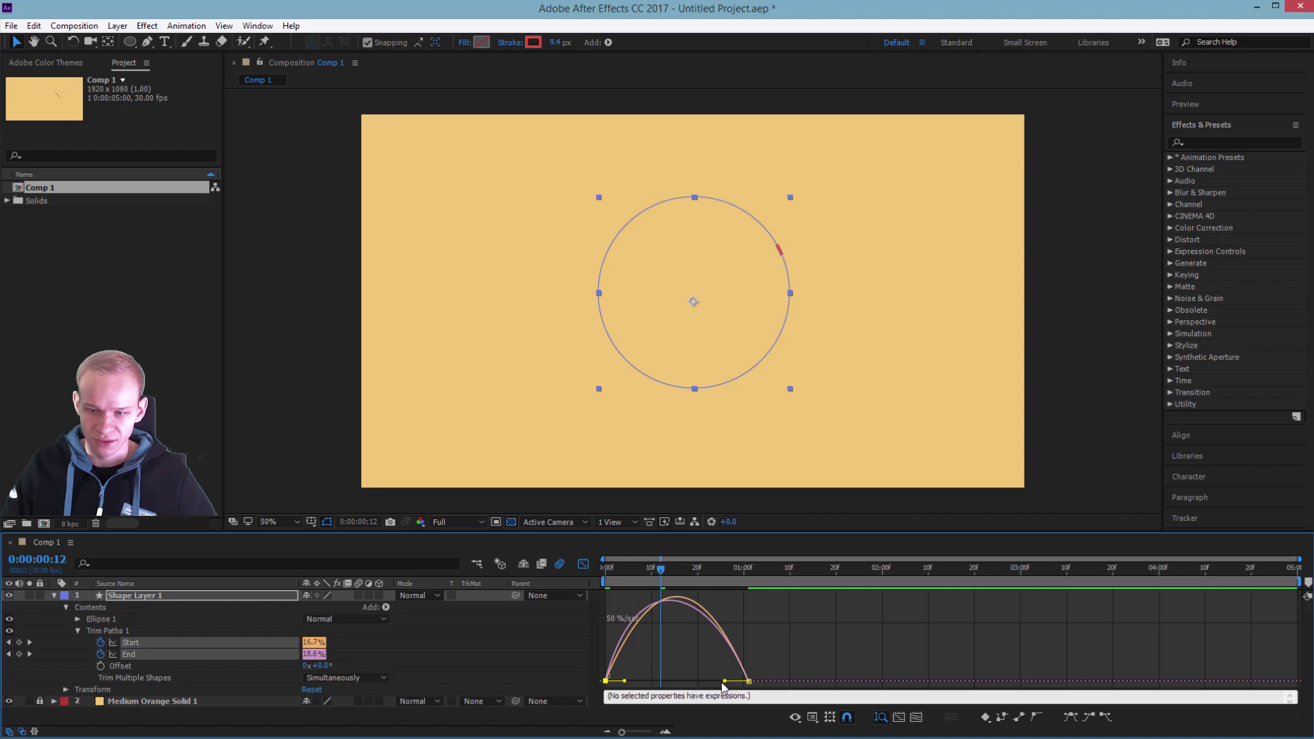
pyautogui.moveTo(746, 685); pyautogui.dragTo(707, 682)
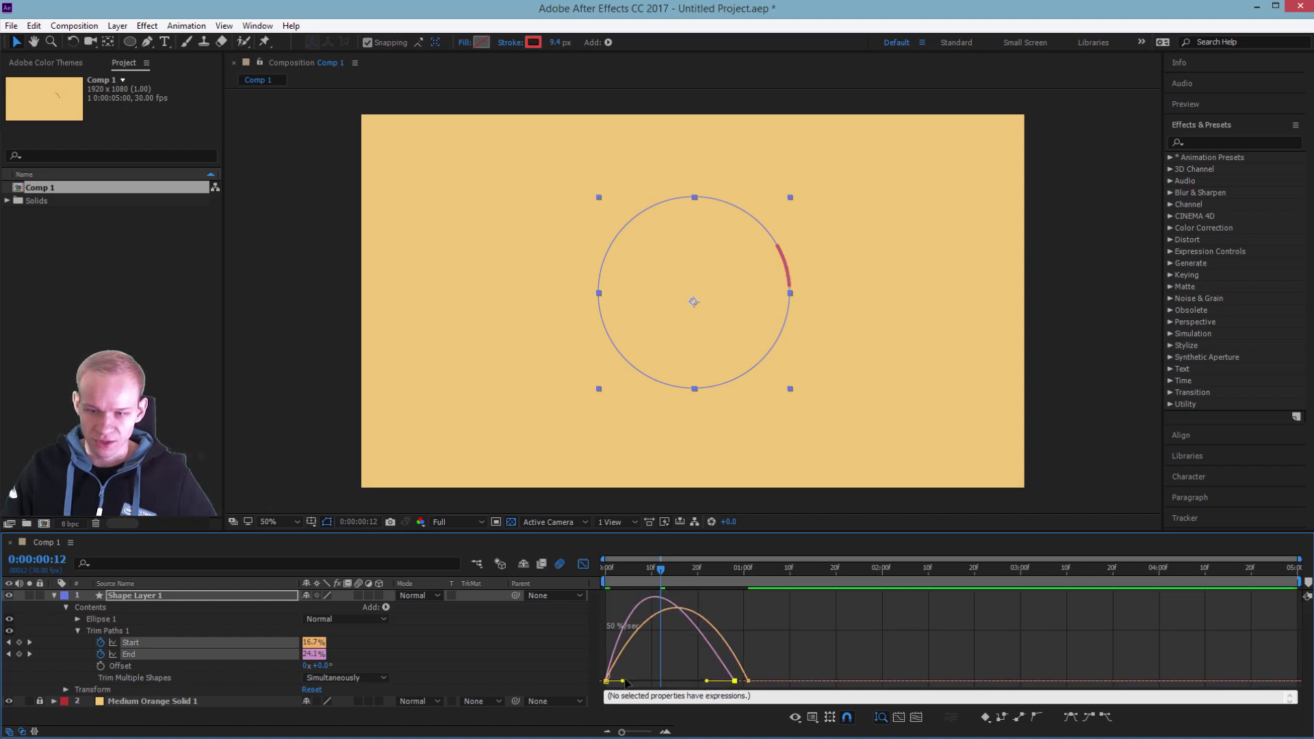
pyautogui.moveTo(623, 682); pyautogui.dragTo(619, 682)
# Reshape the Start speed curve so it peaks early and slows down gradually
pyautogui.click(326, 655)
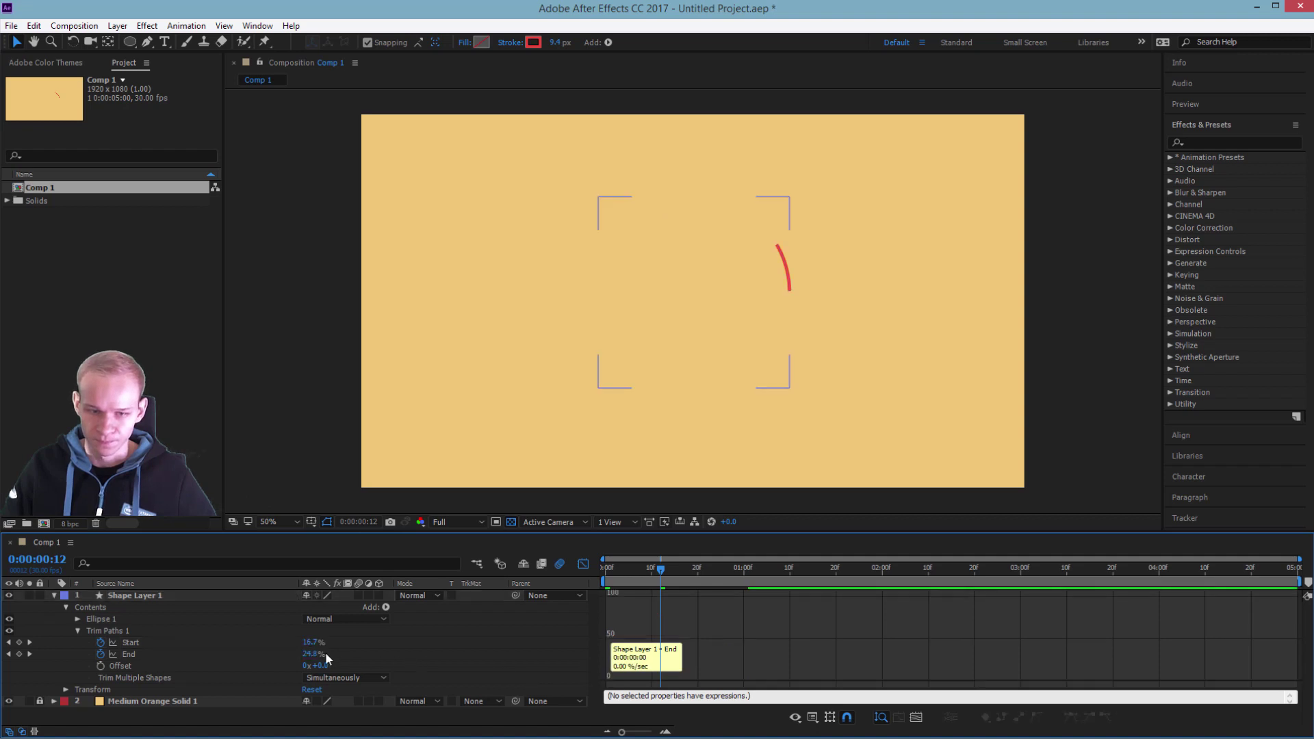
pyautogui.click(204, 643)
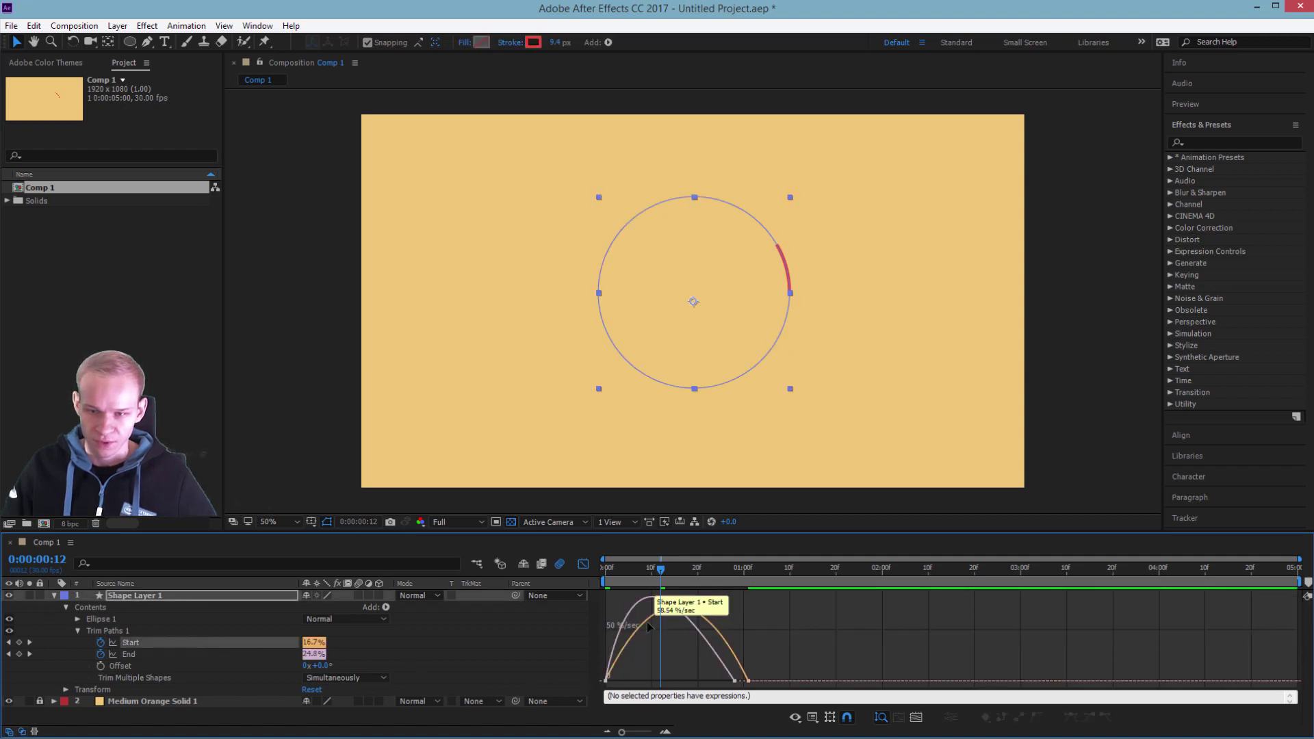
pyautogui.click(649, 627)
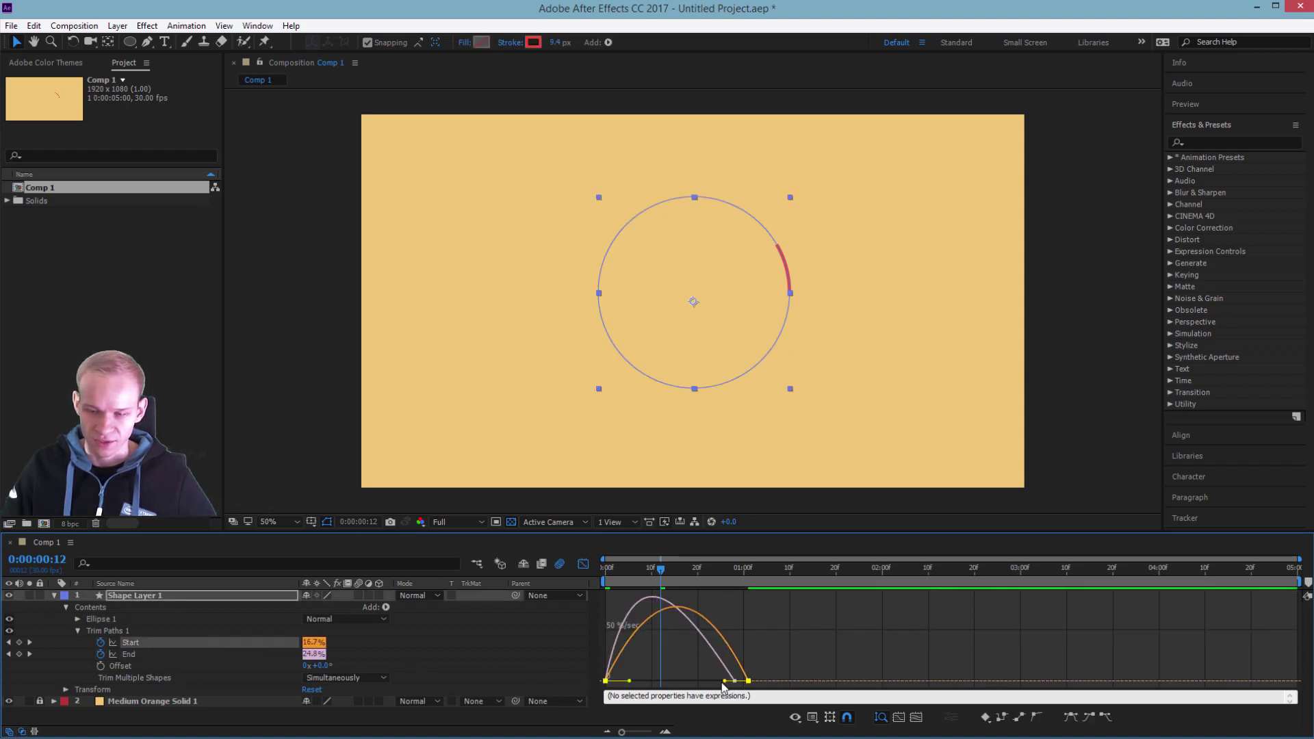
pyautogui.moveTo(724, 683); pyautogui.dragTo(619, 683)
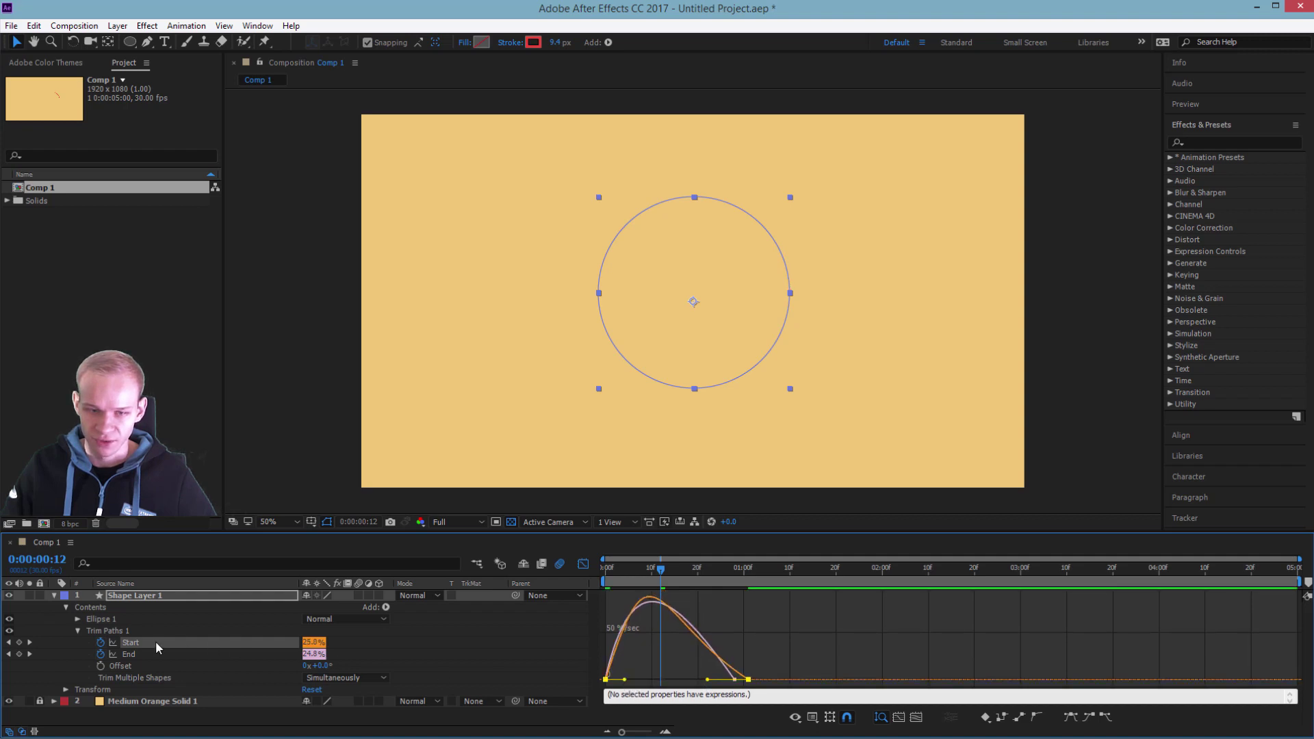
# Reshape the End speed curve so it peaks later than the Start curve, and preview the arc animation
pyautogui.click(144, 654)
pyautogui.click(644, 683)
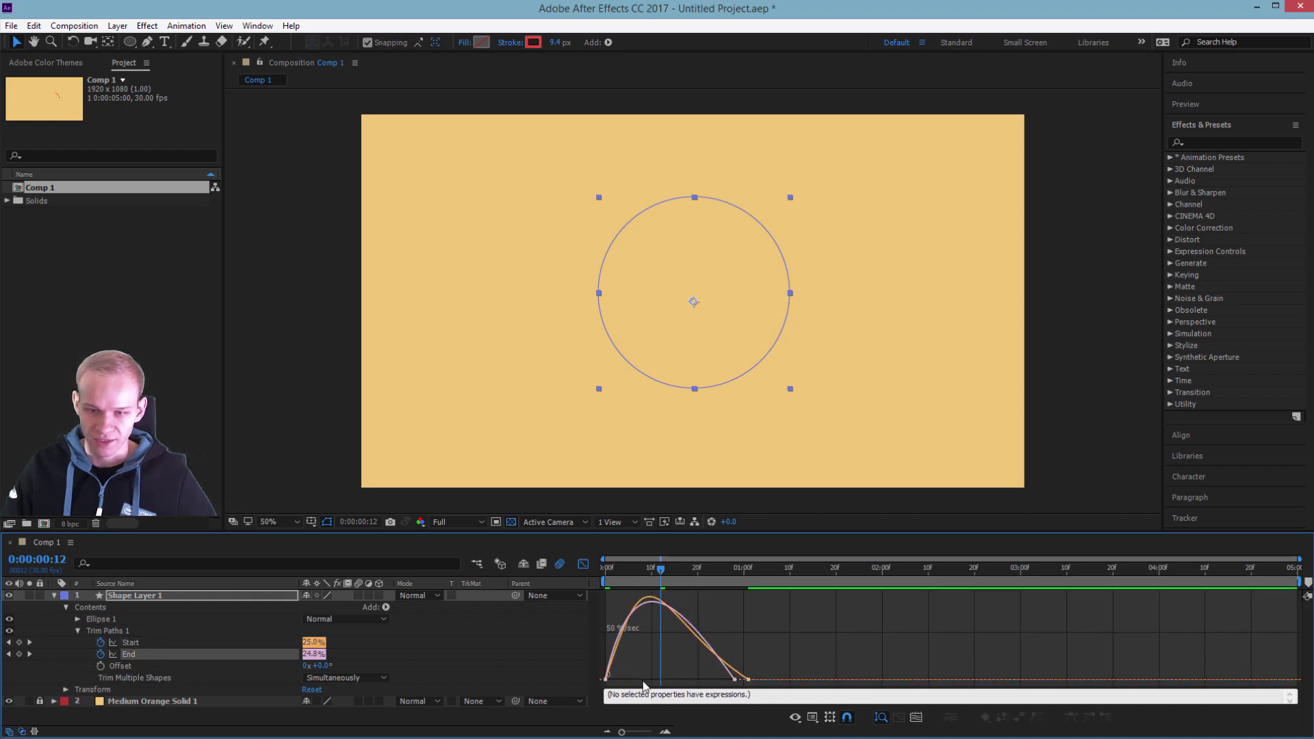
pyautogui.click(736, 680)
pyautogui.moveTo(638, 686); pyautogui.dragTo(718, 681)
pyautogui.press('space')
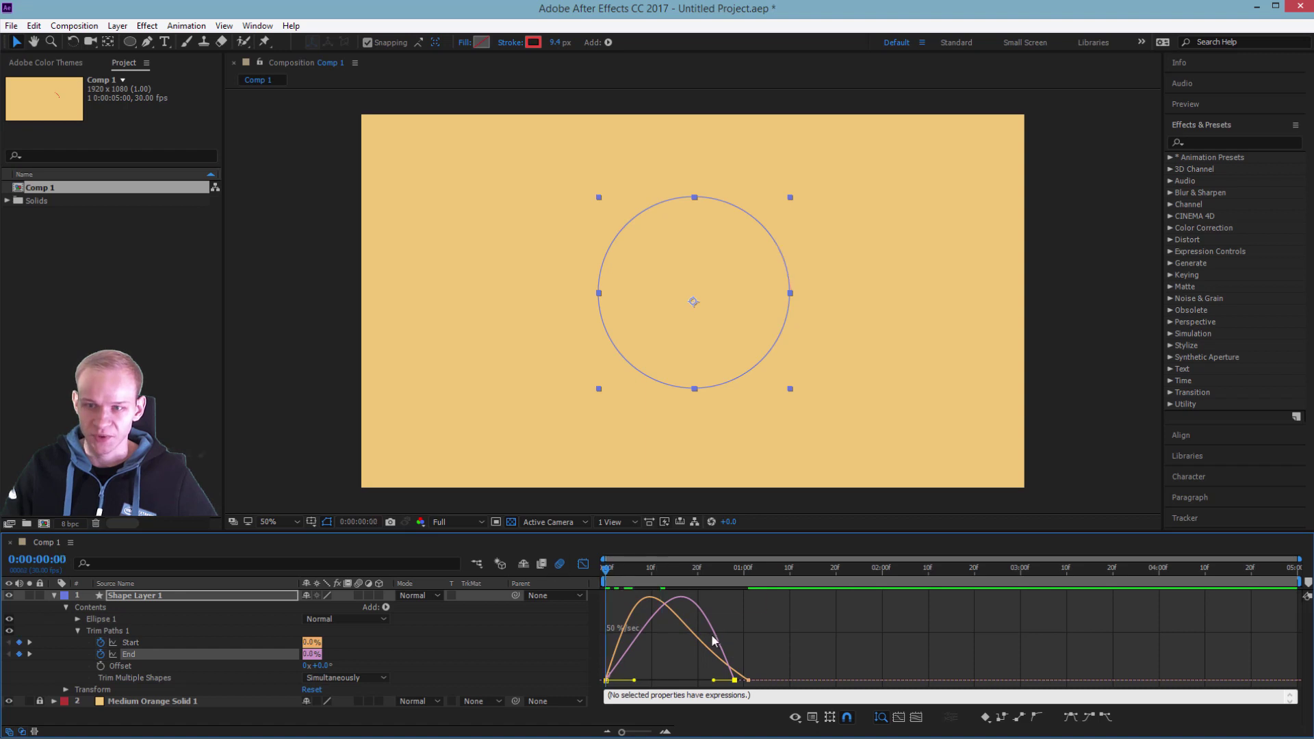
pyautogui.moveTo(646, 570); pyautogui.dragTo(664, 590)
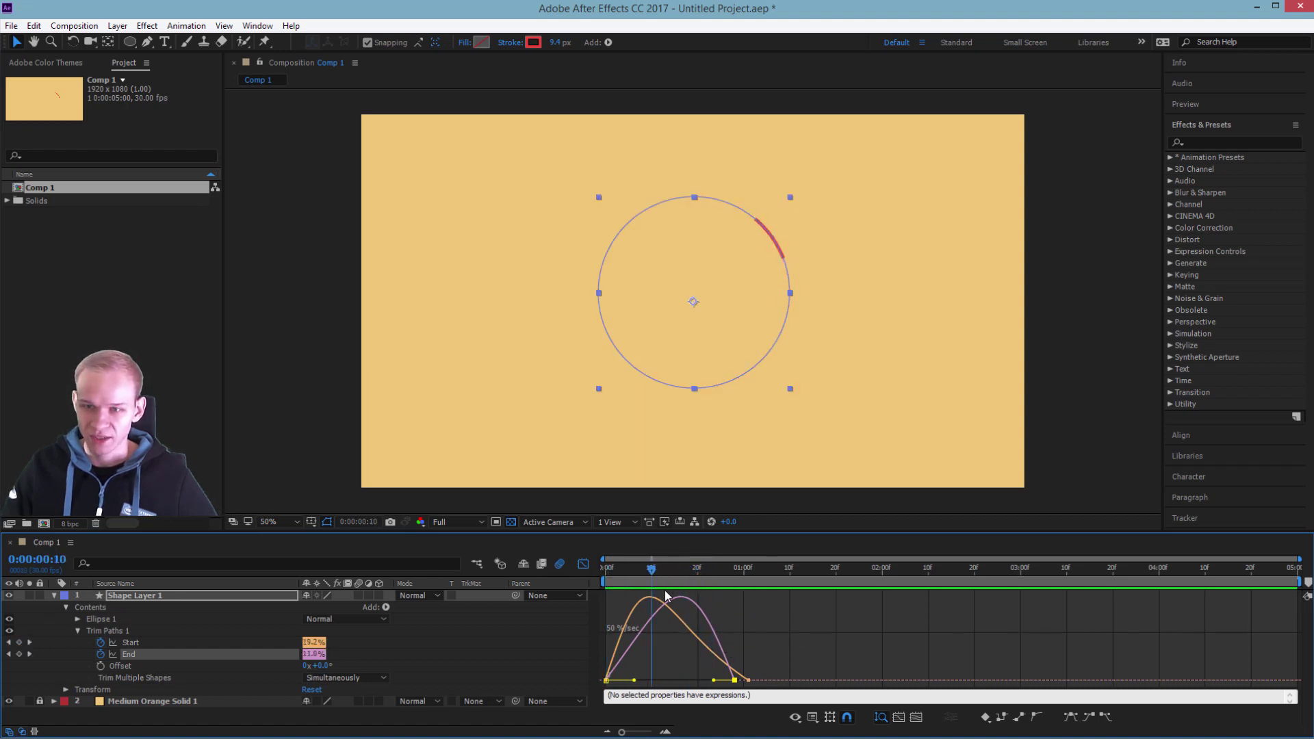
# Enable motion blur for the circle's shape layer and scrub through the start of the animation to check it
pyautogui.click(791, 630)
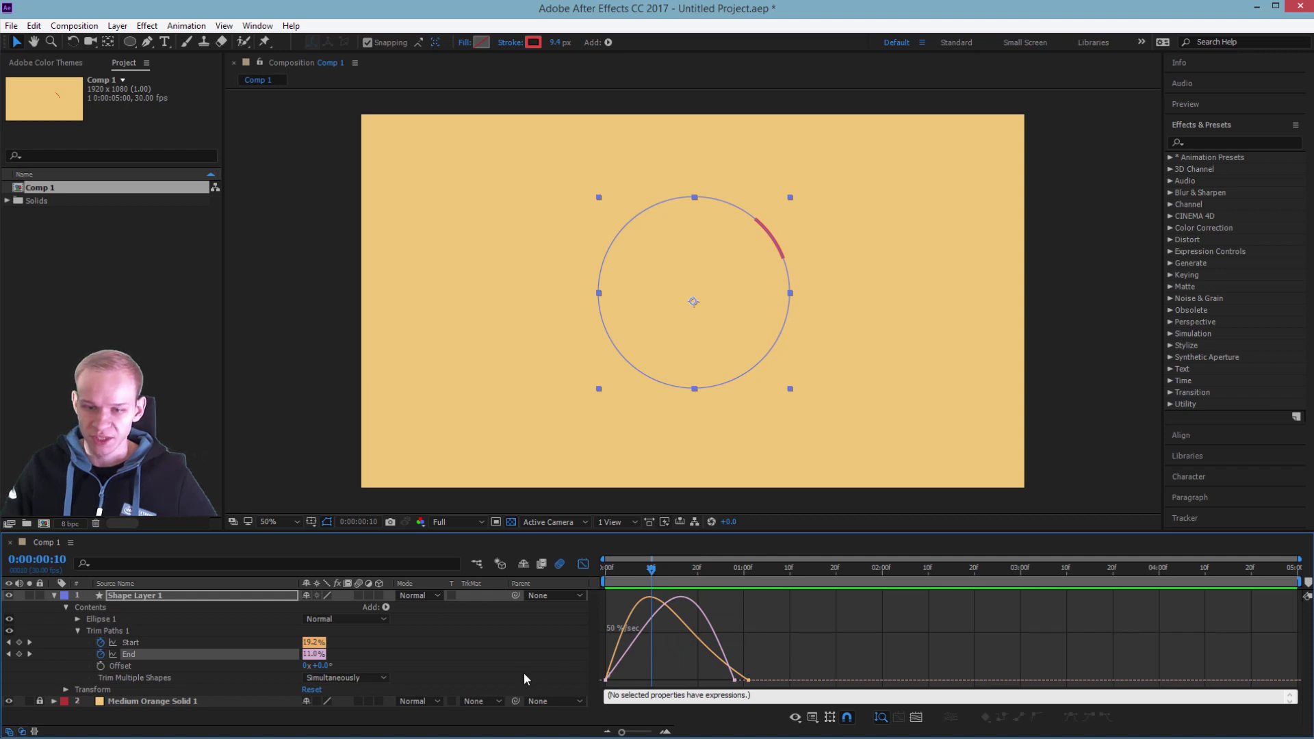
pyautogui.click(360, 596)
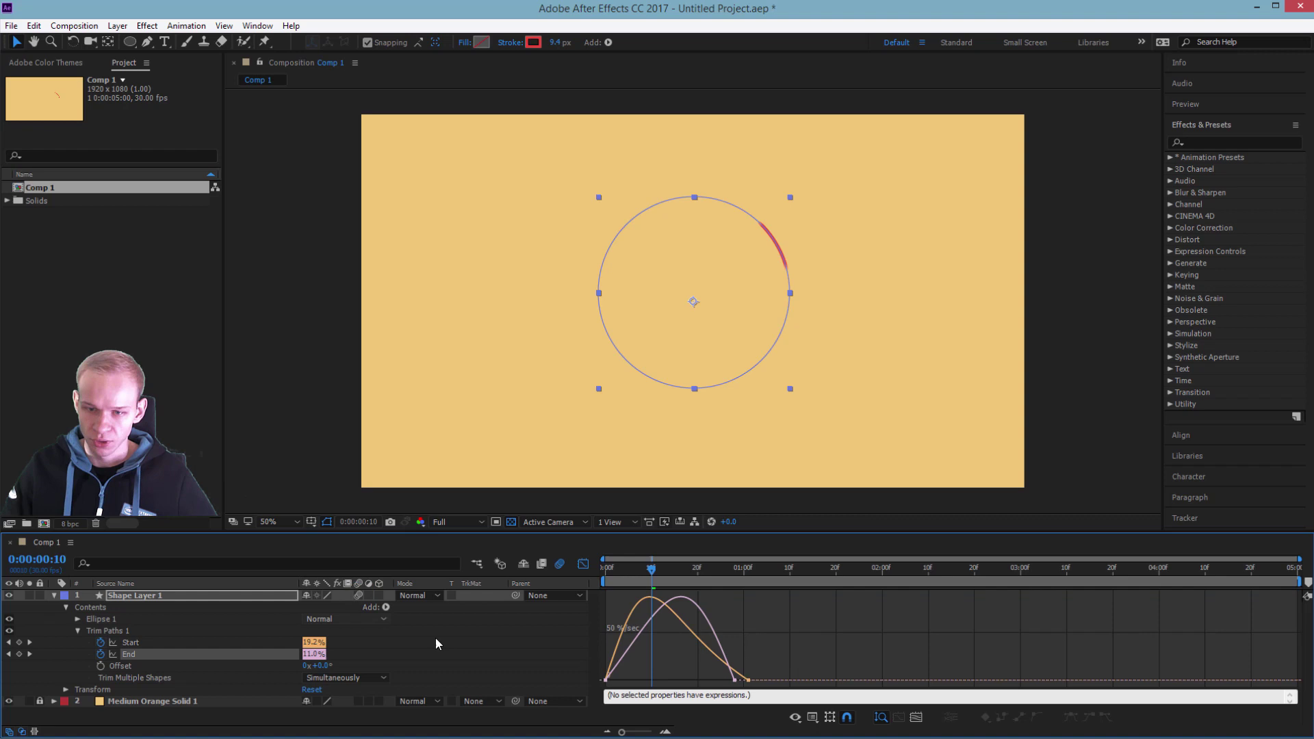
pyautogui.click(560, 565)
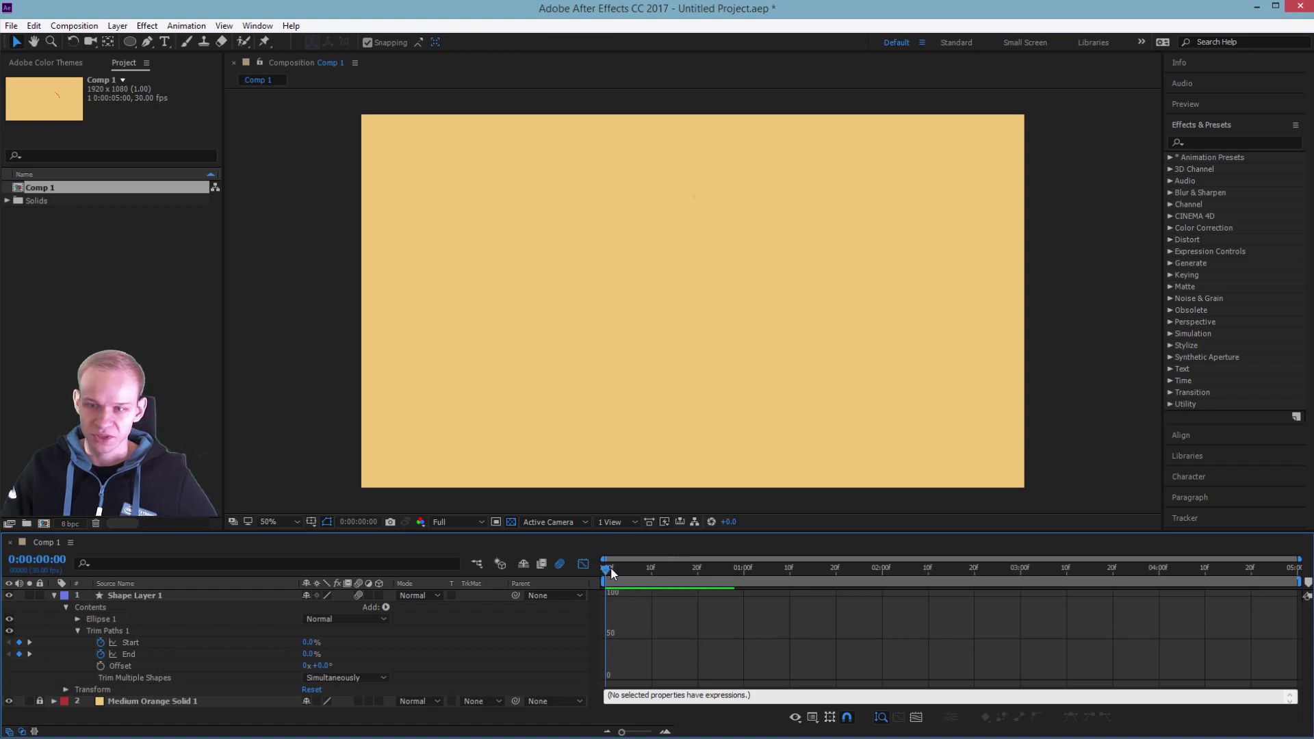
pyautogui.moveTo(611, 568); pyautogui.dragTo(669, 581)
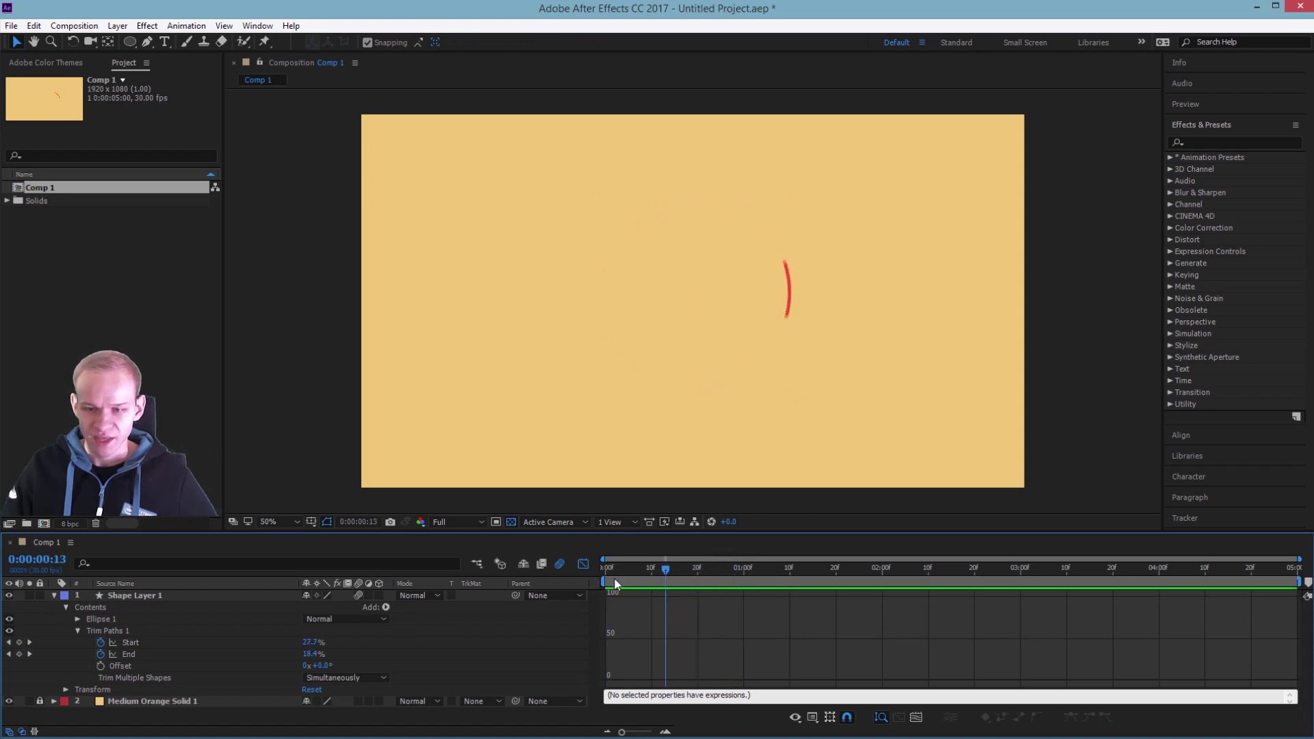
# Move the last End keyframe in the graph to the same time as the last Start keyframe
pyautogui.click(359, 629)
pyautogui.click(141, 642)
pyautogui.keyDown('shift'); pyautogui.click(168, 654); pyautogui.keyUp('shift')
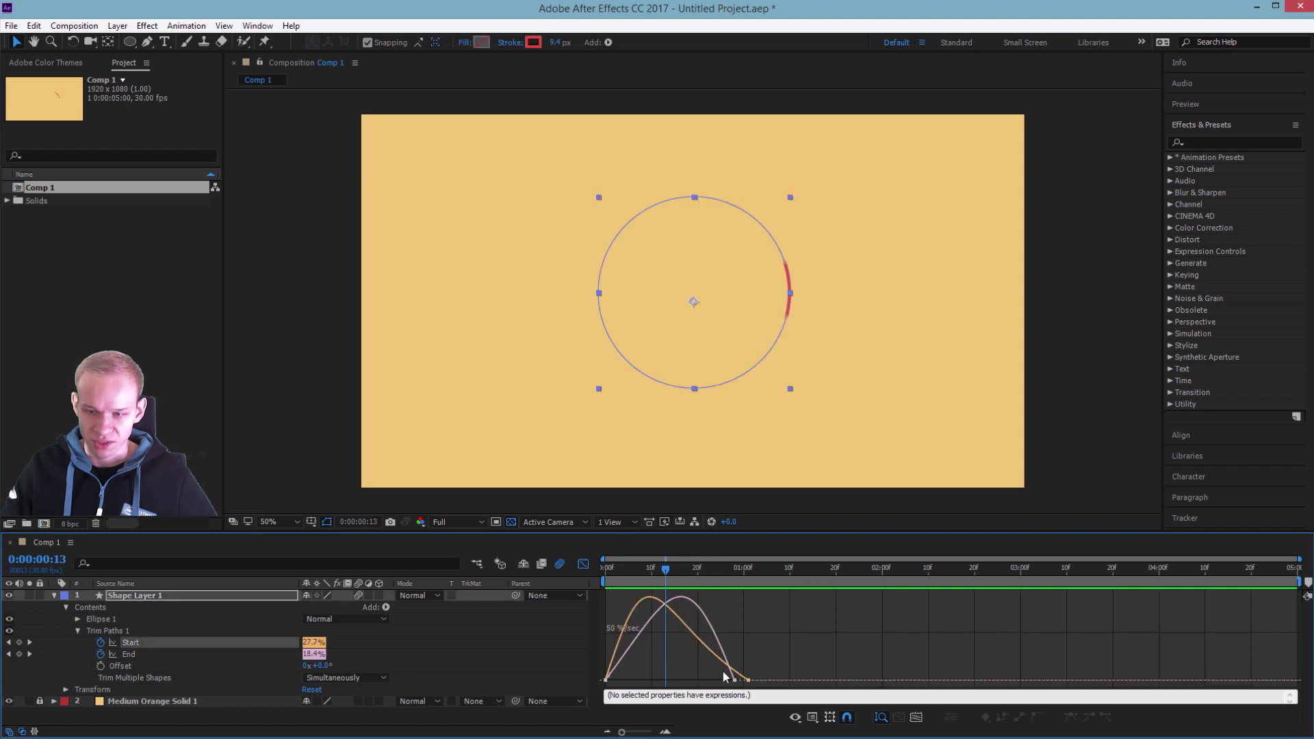
pyautogui.moveTo(736, 681); pyautogui.dragTo(750, 681)
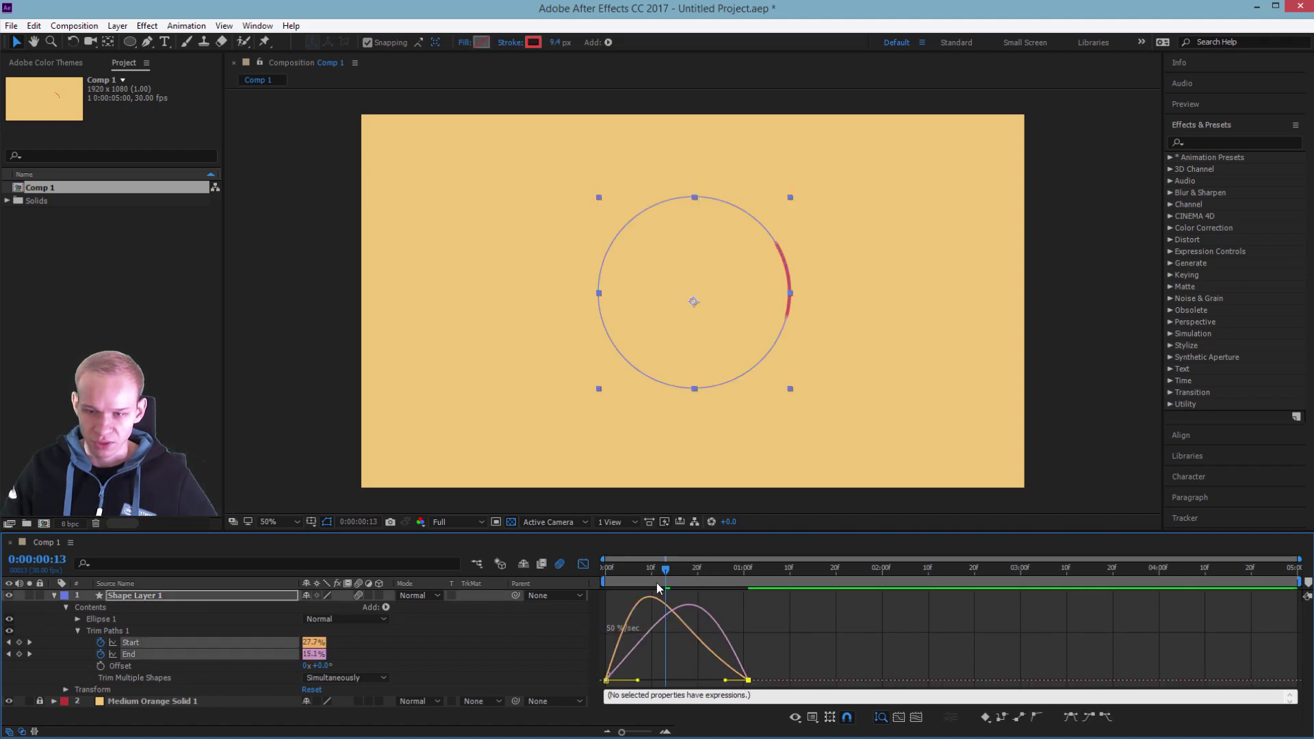
# Scrub through the arc animation, collapse the circle layer's properties, and return from the graph view to the layer bars
pyautogui.moveTo(651, 574); pyautogui.dragTo(735, 599)
pyautogui.click(490, 643)
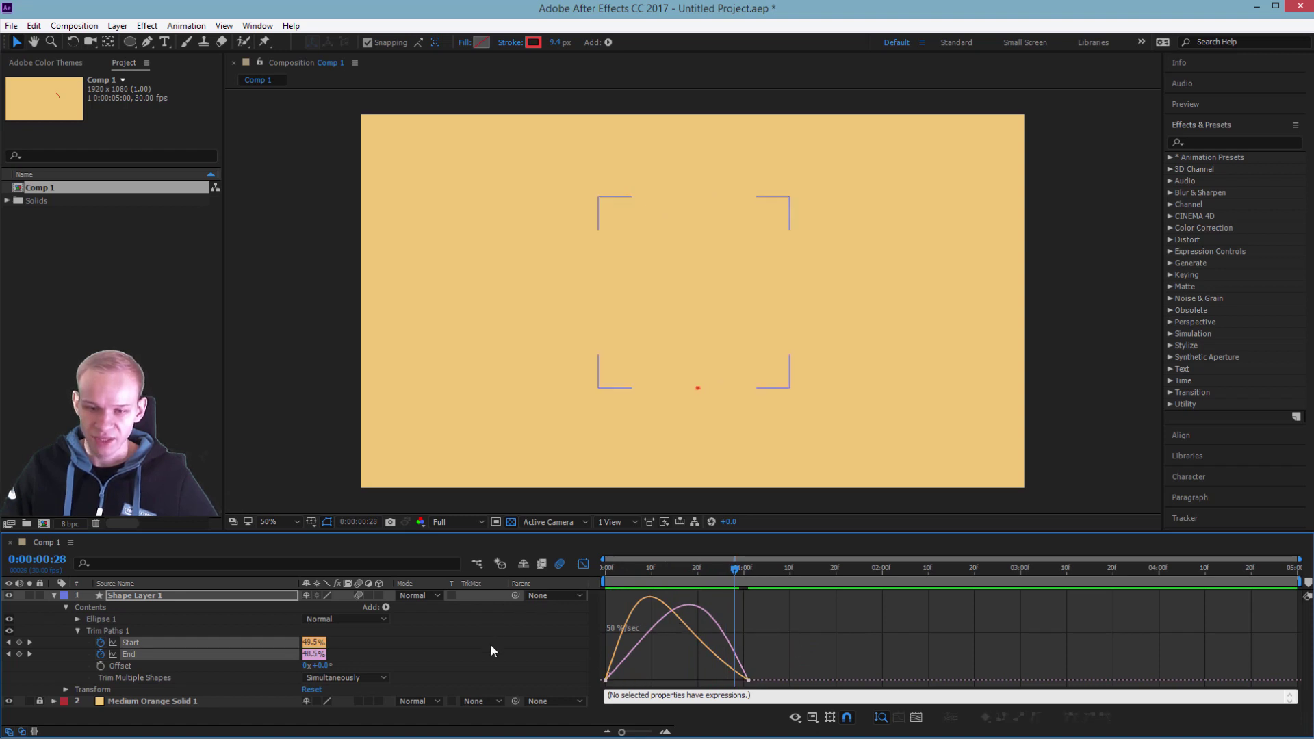
pyautogui.click(54, 596)
pyautogui.click(198, 628)
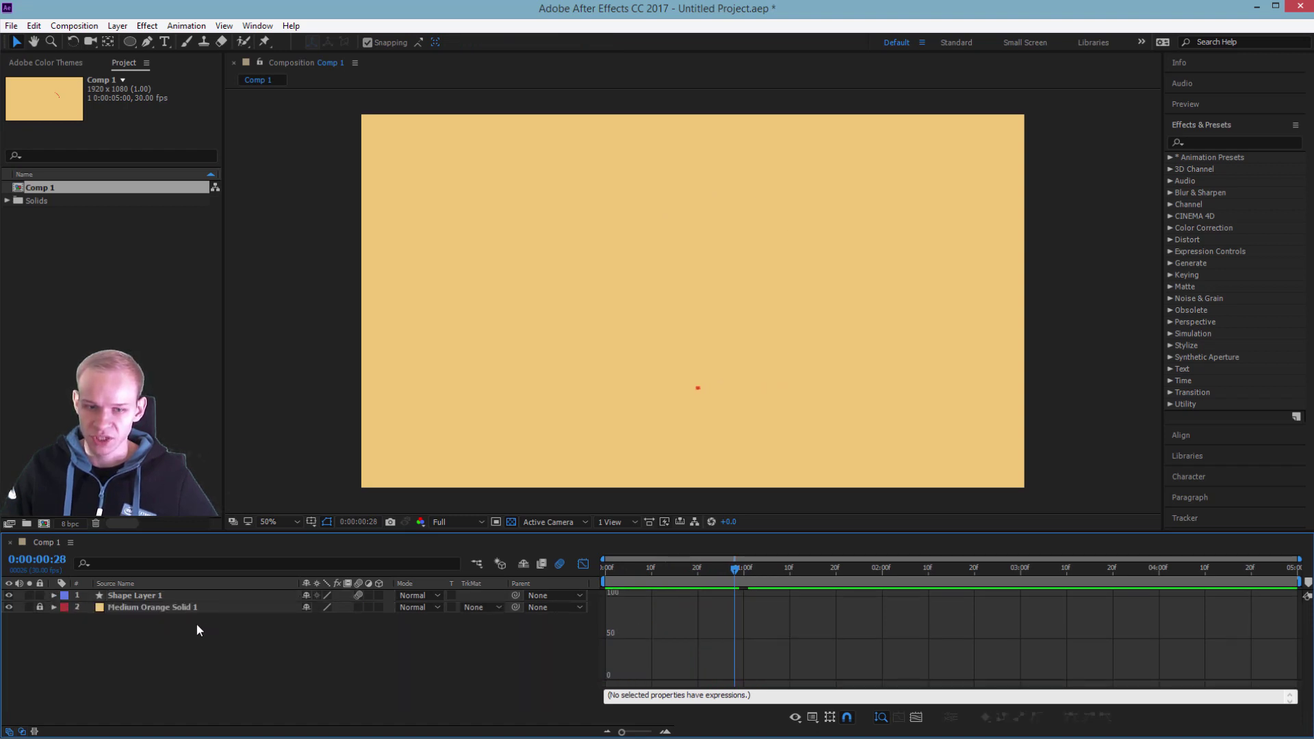
pyautogui.click(582, 565)
# Duplicate Shape Layer 1 with the current time at frame 12 and shift the copy about 3 frames later
pyautogui.click(655, 597)
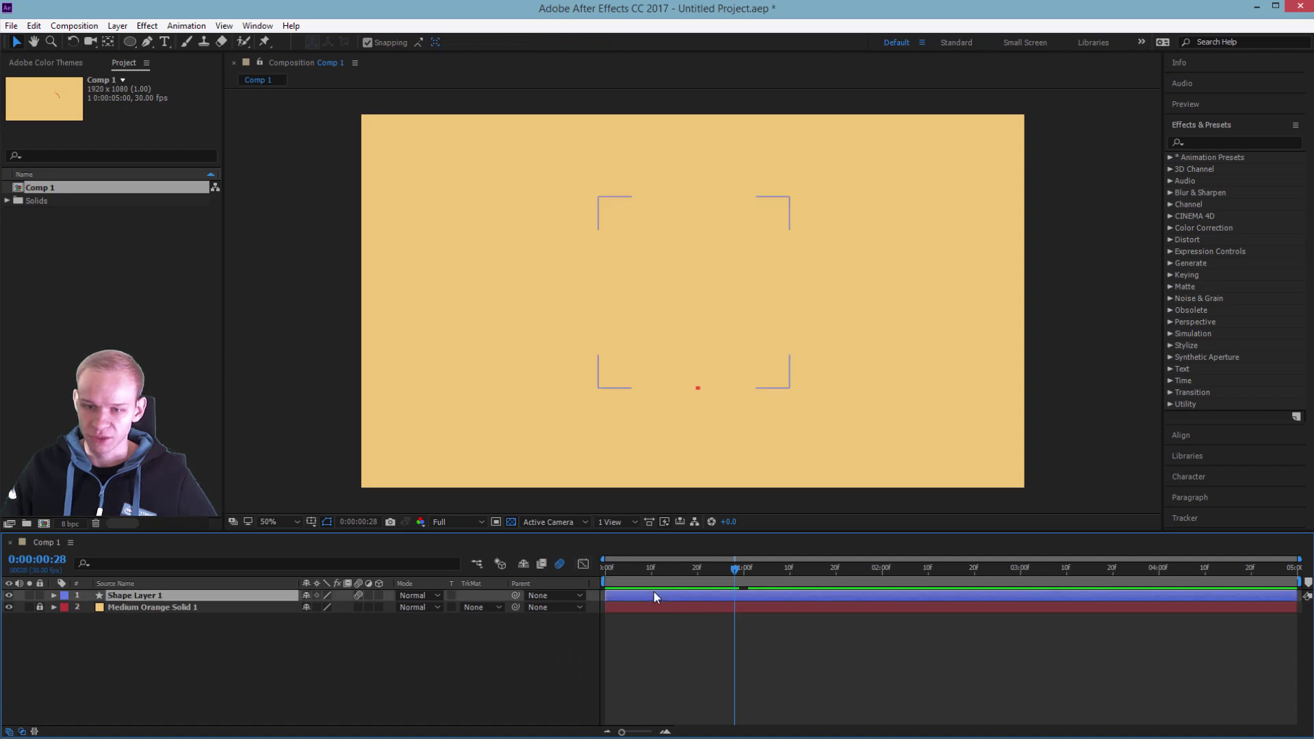
pyautogui.moveTo(650, 571); pyautogui.dragTo(663, 575)
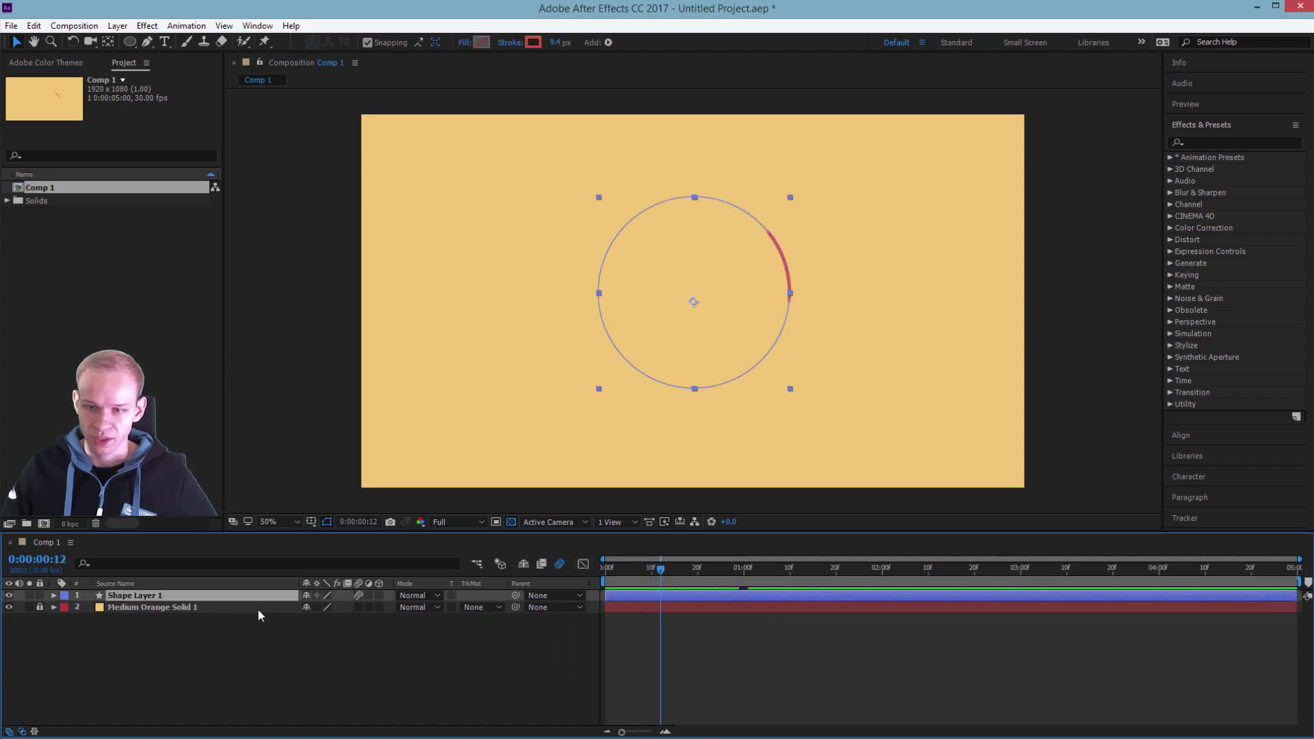
pyautogui.hotkey('ctrl', 'd')
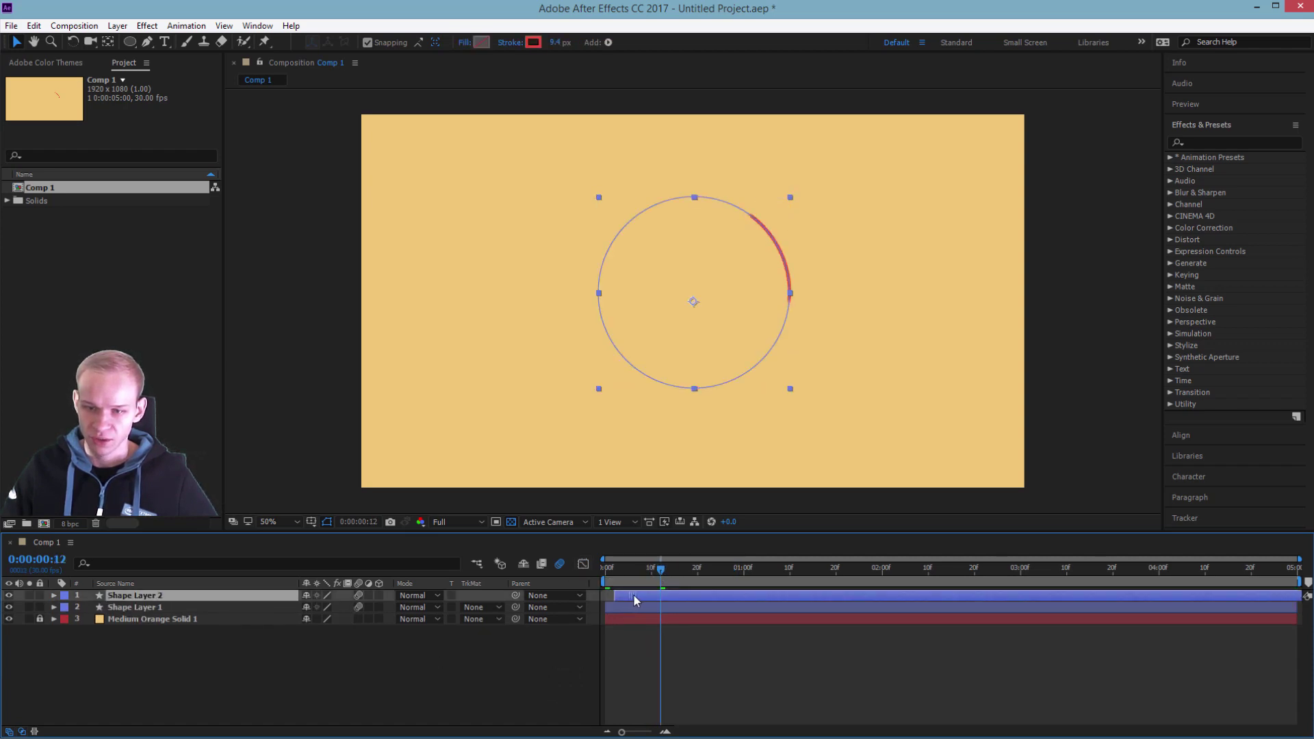
# Nudge the duplicate circle in small increments up and to the right of the original
pyautogui.press('Right')
pyautogui.press('Up')
pyautogui.press('Right')
pyautogui.press('Up')
pyautogui.press('Right')
pyautogui.press('Up')
pyautogui.press('Right')
pyautogui.press('Up')
pyautogui.press('Right')
pyautogui.press('Up')
pyautogui.press('Right')
pyautogui.press('Up')
pyautogui.press('Right')
pyautogui.press('Up')
pyautogui.press('Right')
pyautogui.press('Up')
pyautogui.press('Right')
pyautogui.press('Up')
pyautogui.press('Right')
pyautogui.press('Up')
pyautogui.press('Right')
pyautogui.press('Up')
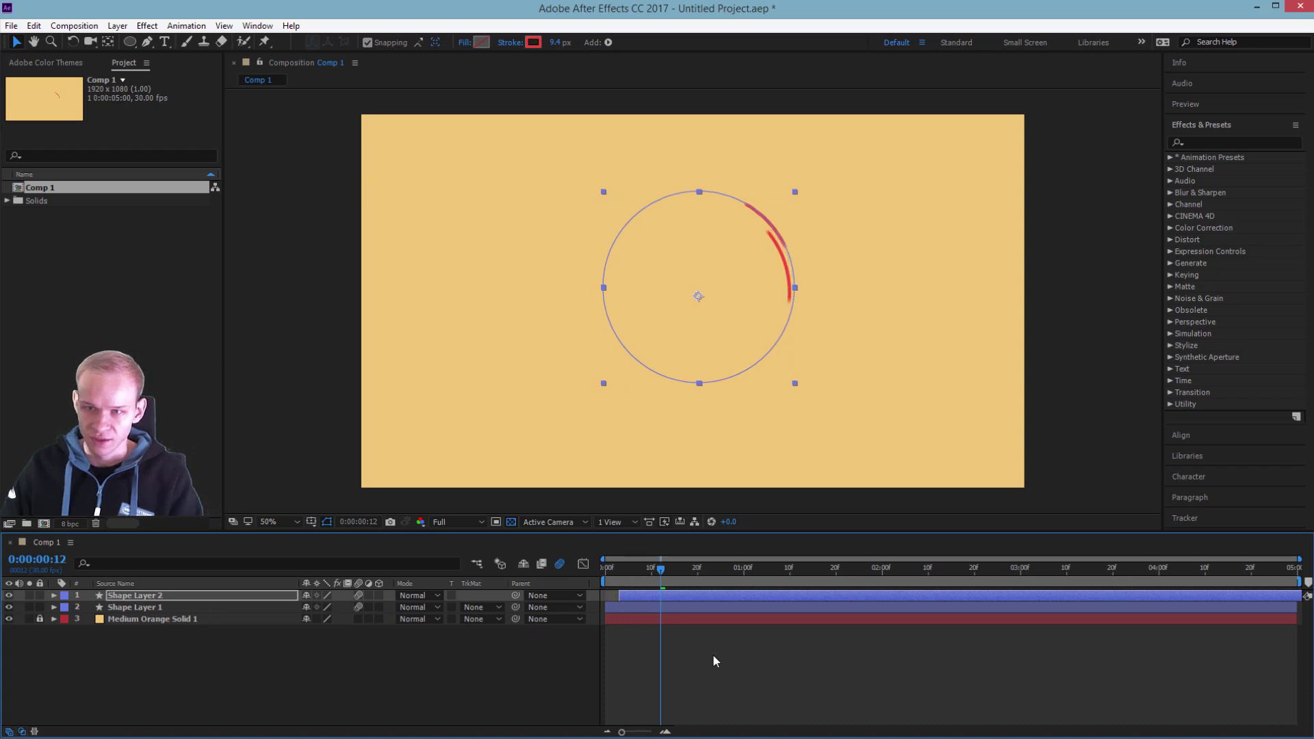
pyautogui.press('Up')
pyautogui.press('Up')
pyautogui.press('Right')
pyautogui.press('Right')
# Set the scale of Shape Layer 2 to 104% and scrub through the animation to check it
pyautogui.press('s')
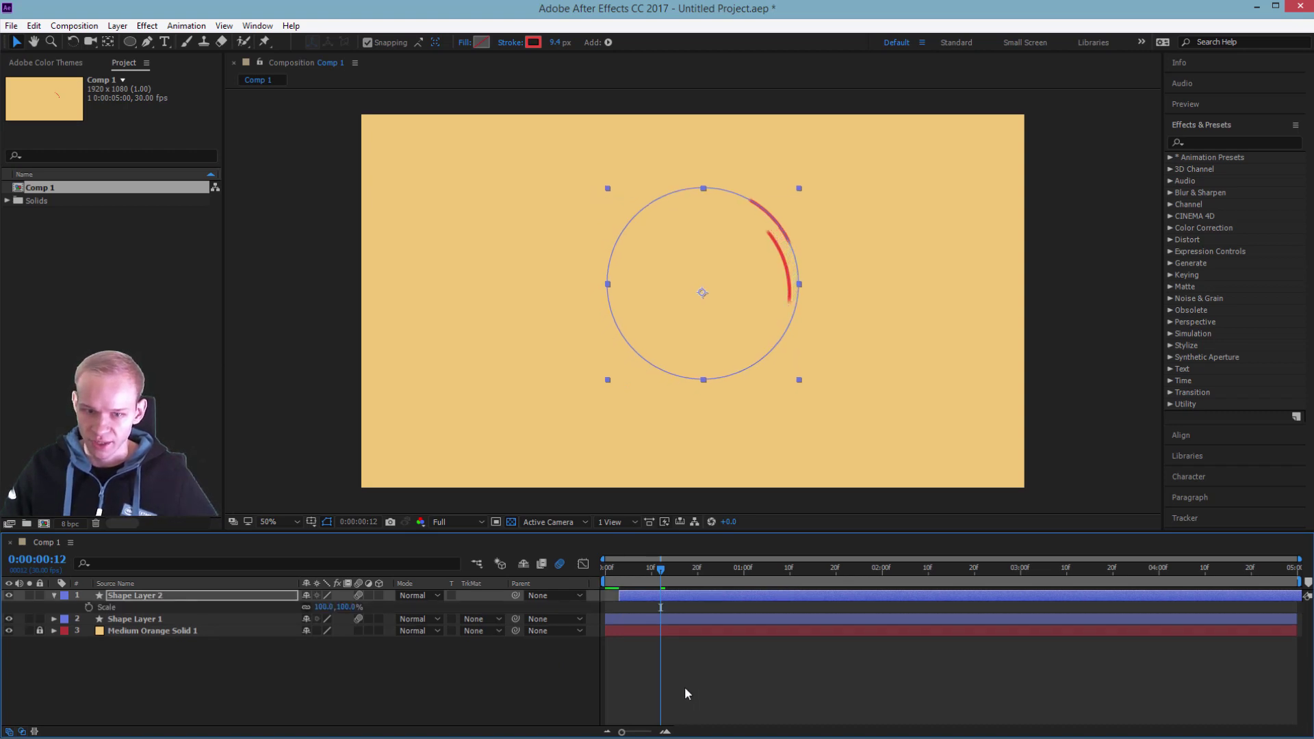
pyautogui.moveTo(329, 608); pyautogui.dragTo(352, 607)
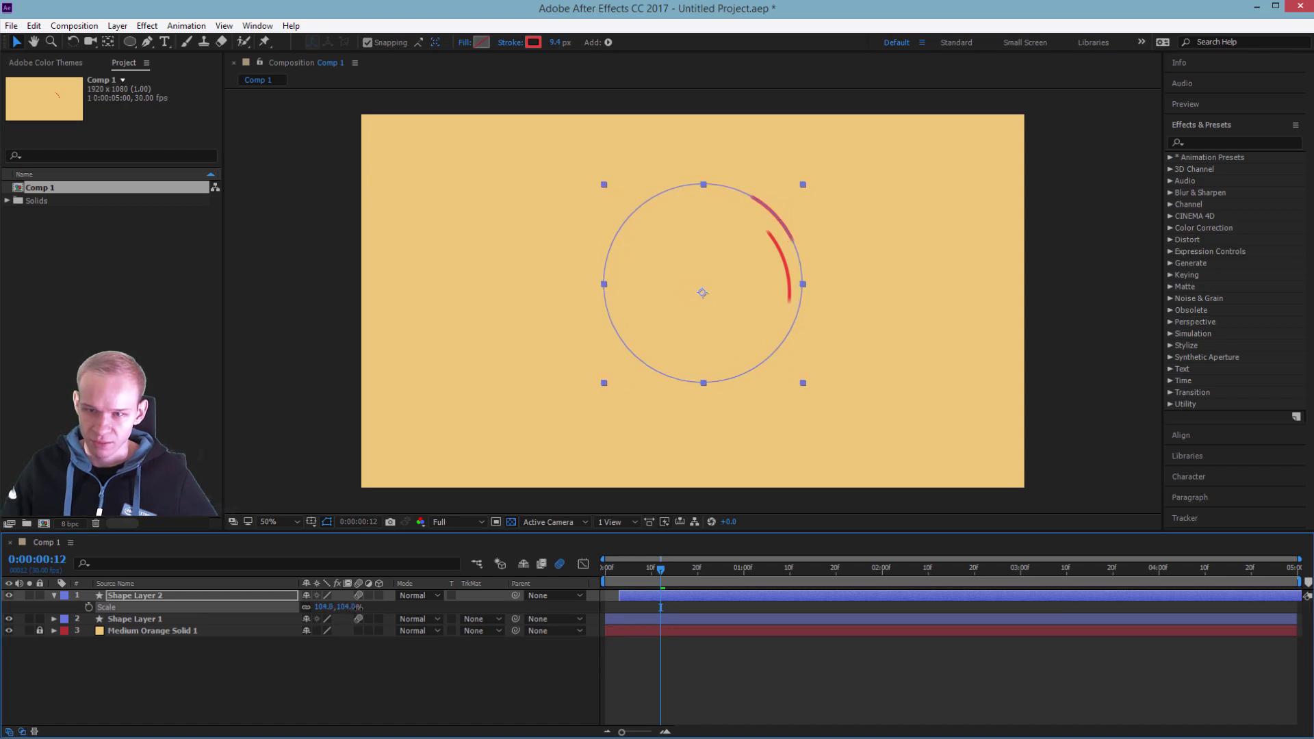
pyautogui.moveTo(605, 582); pyautogui.dragTo(712, 582)
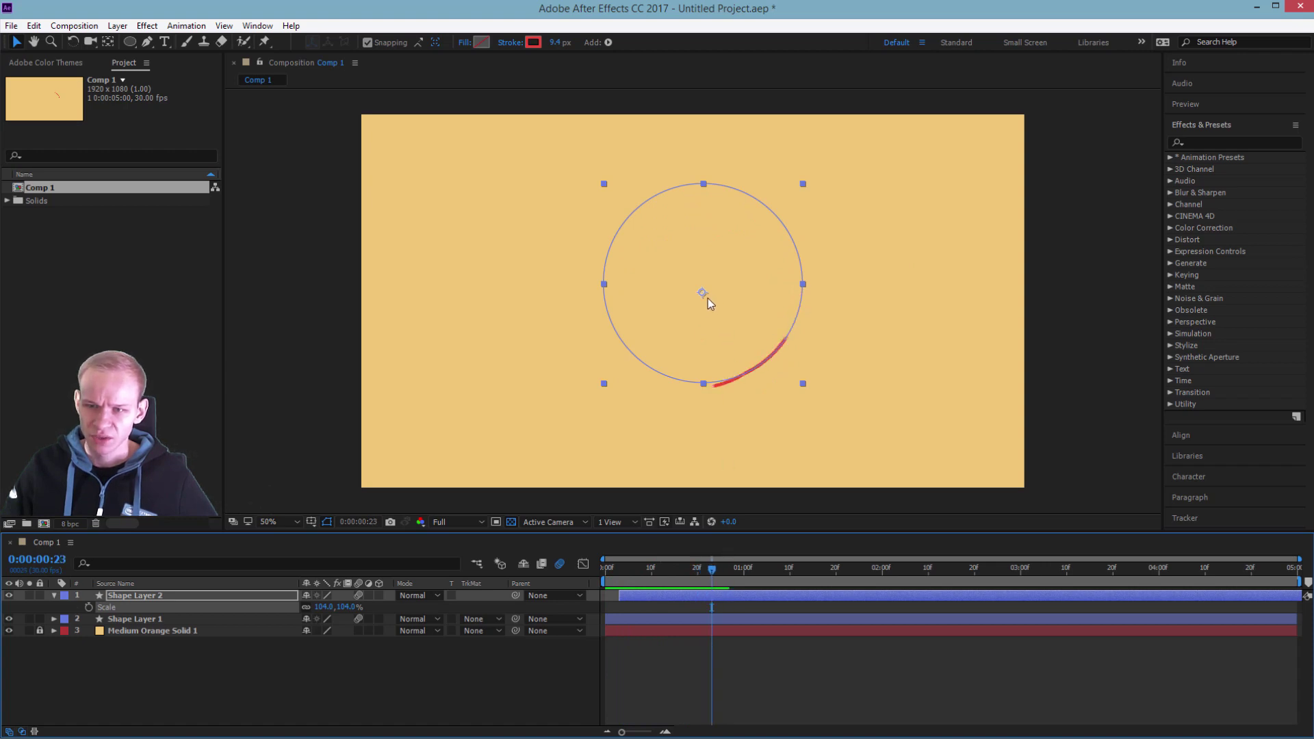
# Reposition Shape Layer 2 down and to the left around the original circle, checking both arcs by scrubbing and previewing
pyautogui.moveTo(708, 298); pyautogui.dragTo(713, 318)
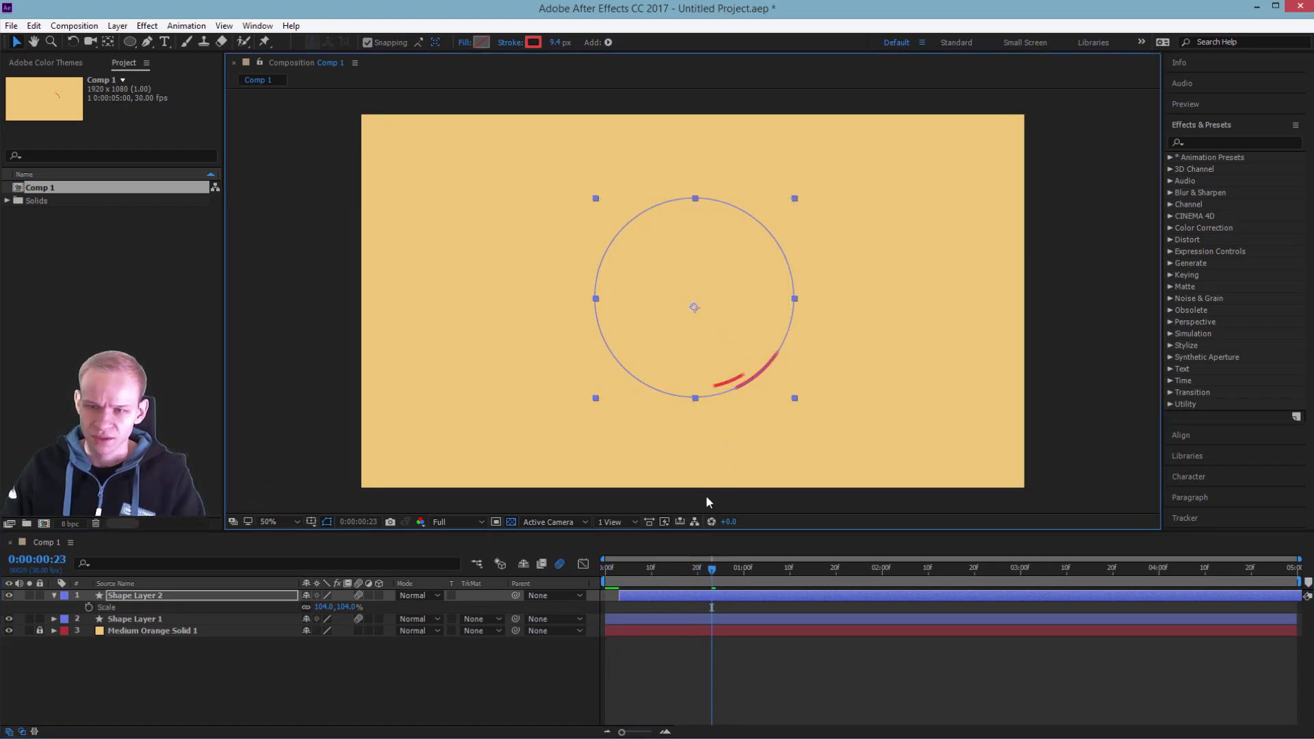
pyautogui.moveTo(623, 580); pyautogui.dragTo(737, 585)
pyautogui.press('Left')
pyautogui.press('Left')
pyautogui.press('Left')
pyautogui.press('Left')
pyautogui.press('Left')
pyautogui.press('Left')
pyautogui.press('Left')
pyautogui.press('Left')
pyautogui.press('Left')
pyautogui.press('Left')
pyautogui.press('Left')
pyautogui.press('Left')
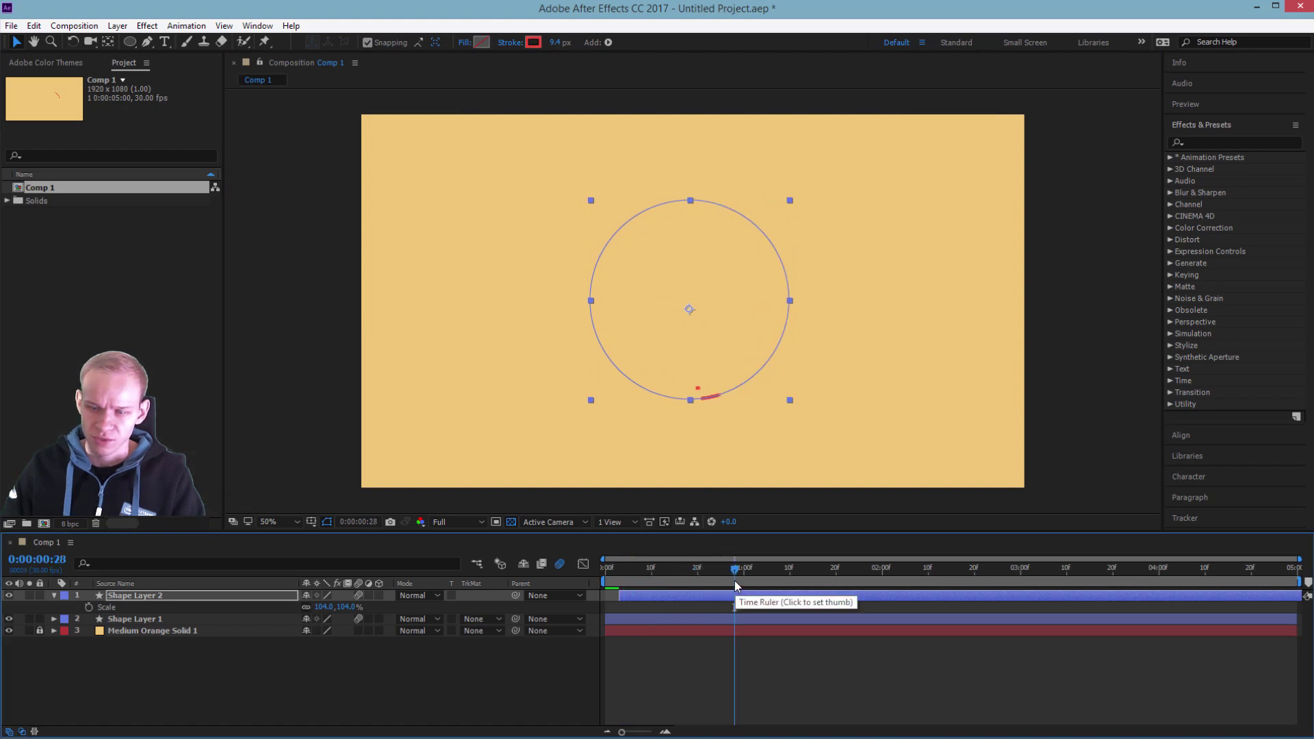
pyautogui.press('Up')
pyautogui.press('space')
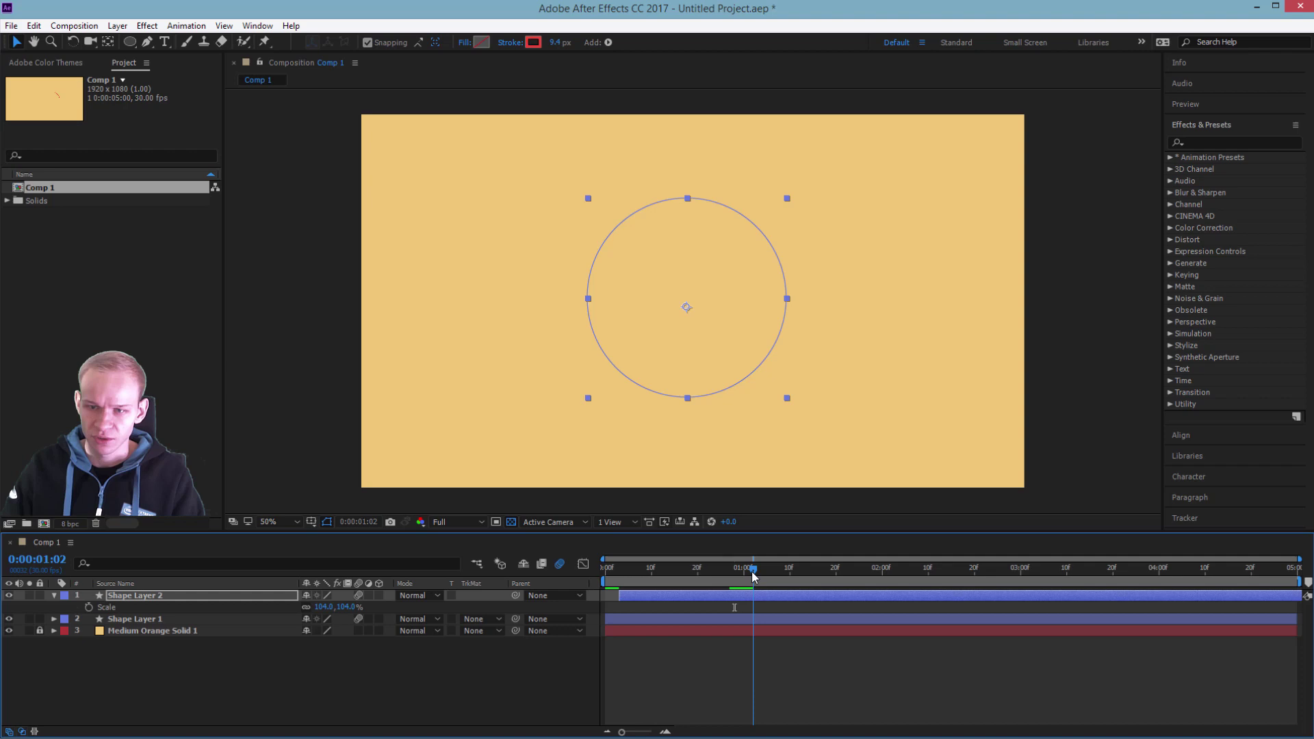
pyautogui.moveTo(701, 578); pyautogui.dragTo(641, 578)
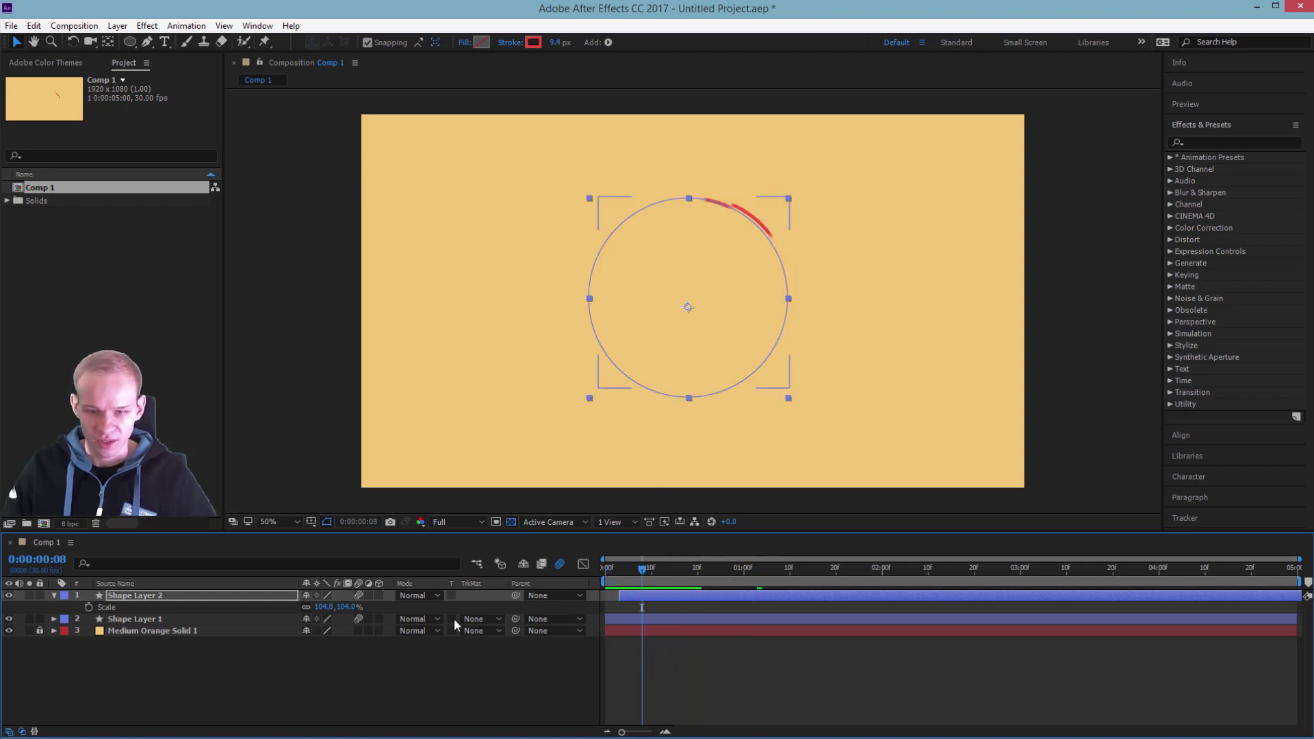
# Set the scale of Shape Layer 2 to 122% and scrub to compare the two arcs
pyautogui.press('s')
pyautogui.press('s')
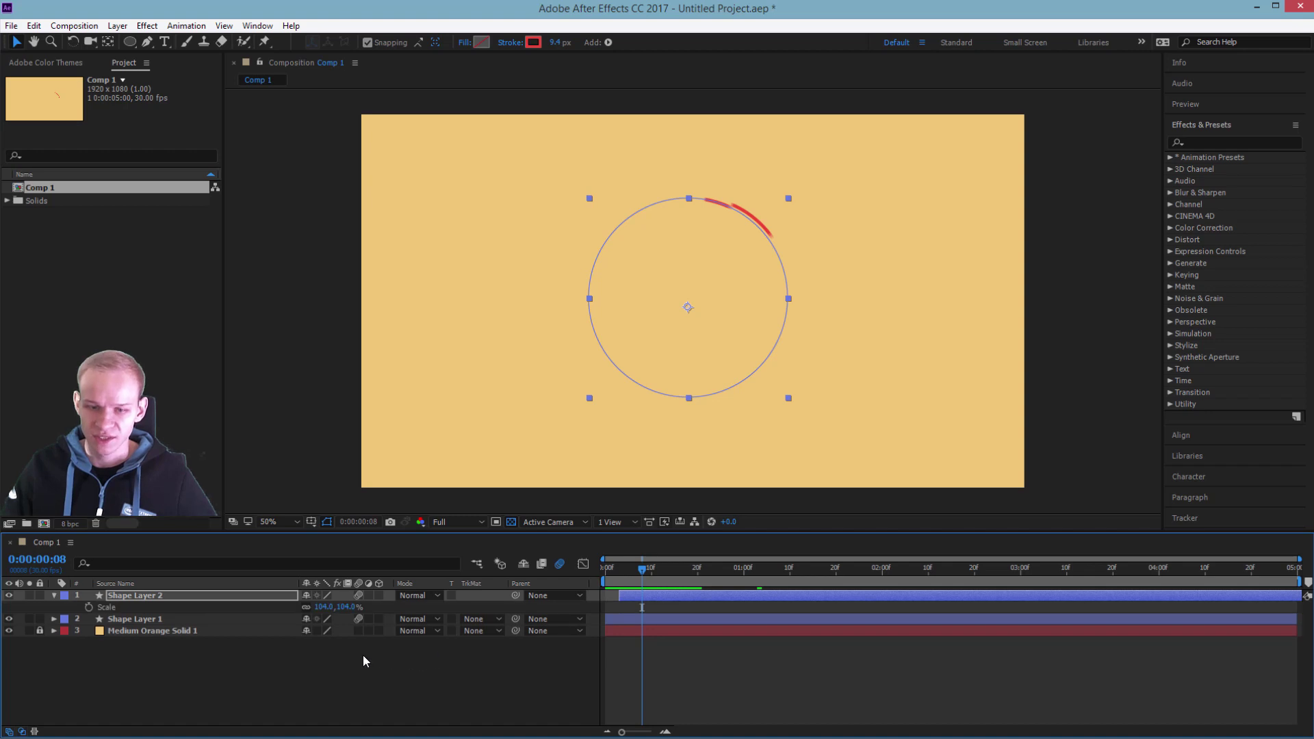
pyautogui.moveTo(346, 608); pyautogui.dragTo(358, 607)
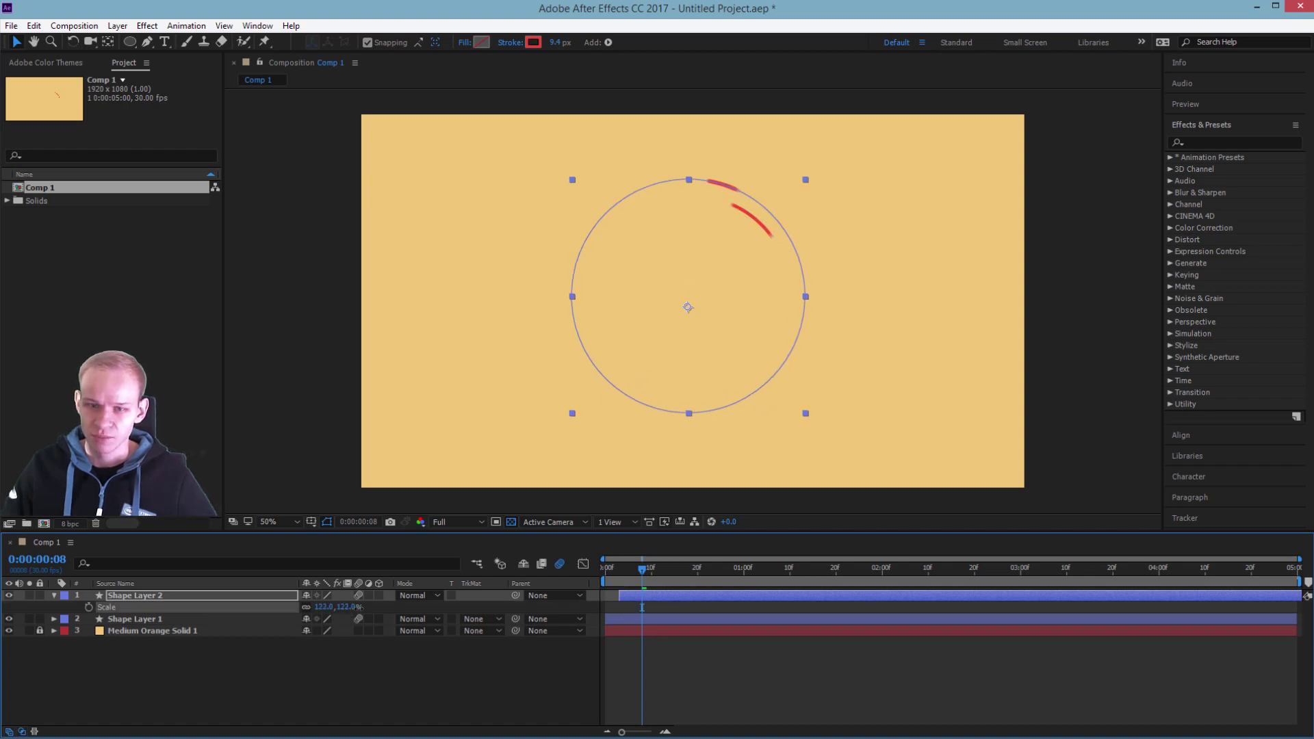
pyautogui.moveTo(642, 580); pyautogui.dragTo(744, 607)
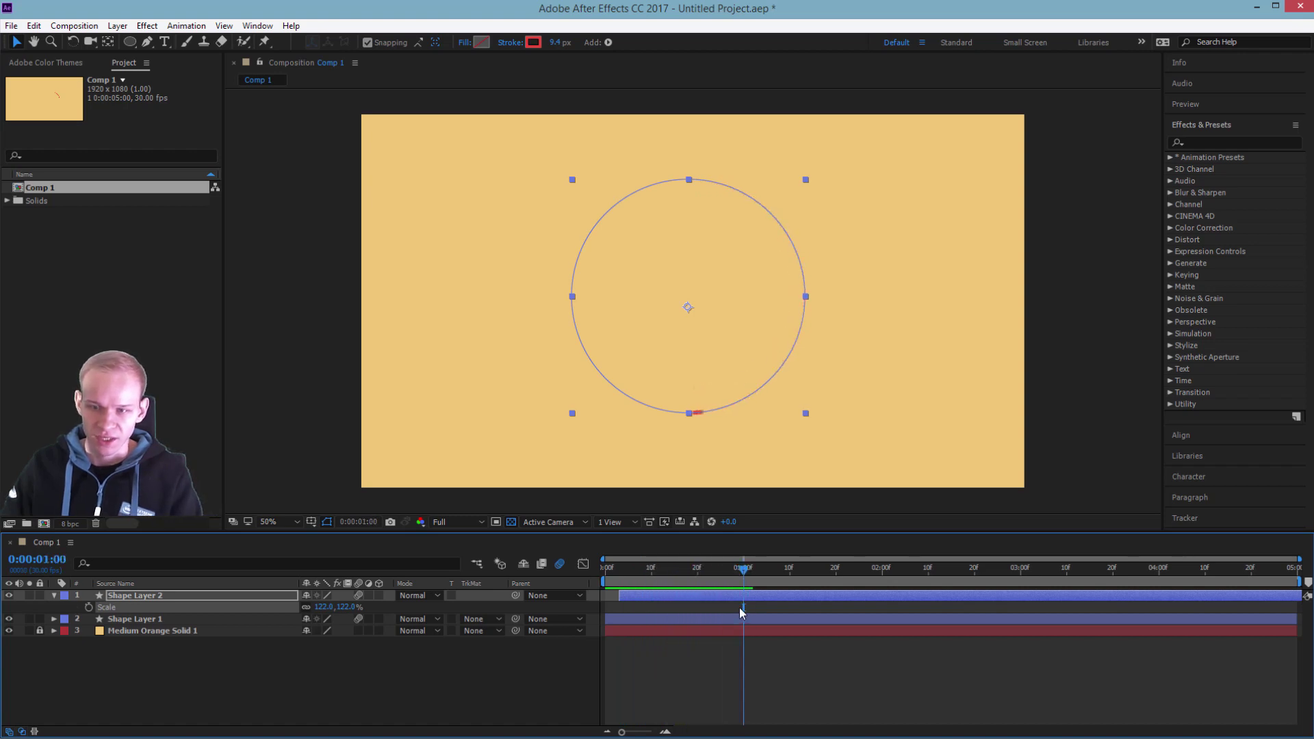
# Nudge Shape Layer 2 slightly up to center it on the inner circle, scrub to check, and deselect it
pyautogui.press('Up')
pyautogui.press('Up')
pyautogui.press('Up')
pyautogui.press('Up')
pyautogui.press('Up')
pyautogui.press('Up')
pyautogui.press('Up')
pyautogui.moveTo(614, 573); pyautogui.dragTo(698, 596)
pyautogui.click(495, 679)
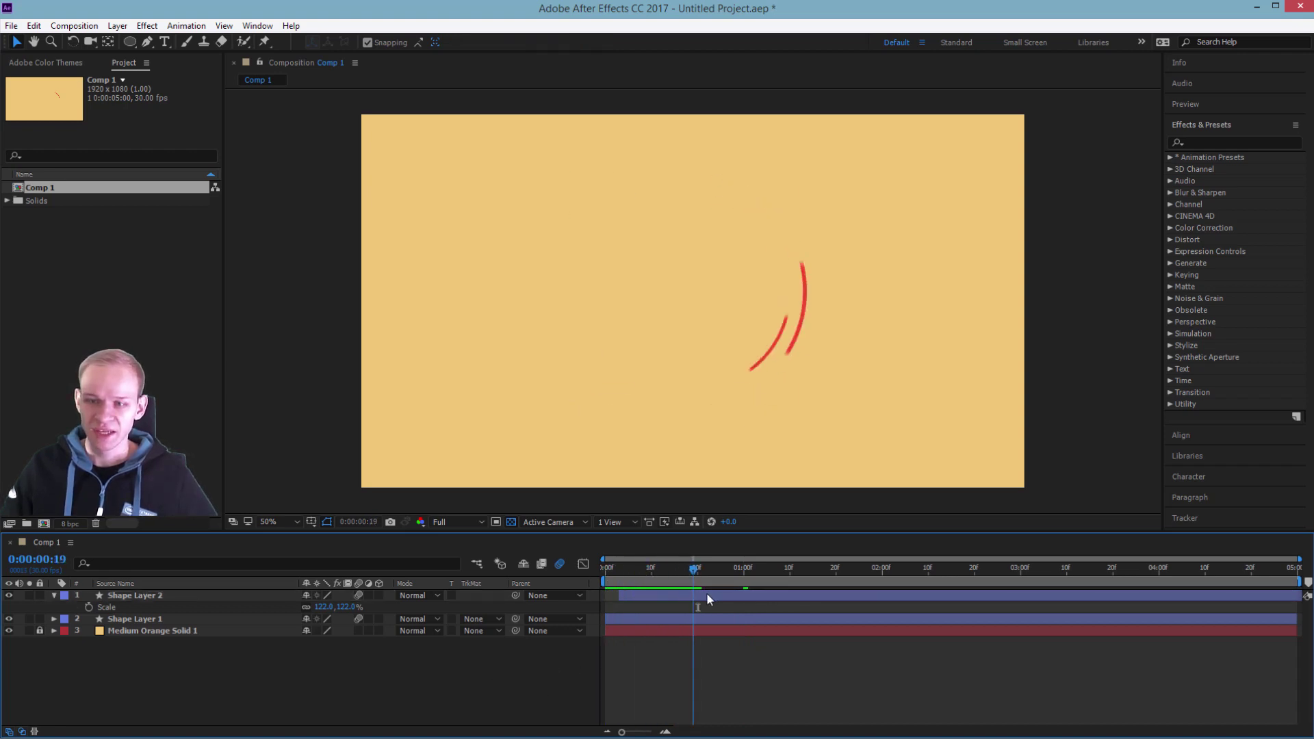
# Duplicate both shape layers together and stack the two copies next to each other above the originals
pyautogui.click(648, 619)
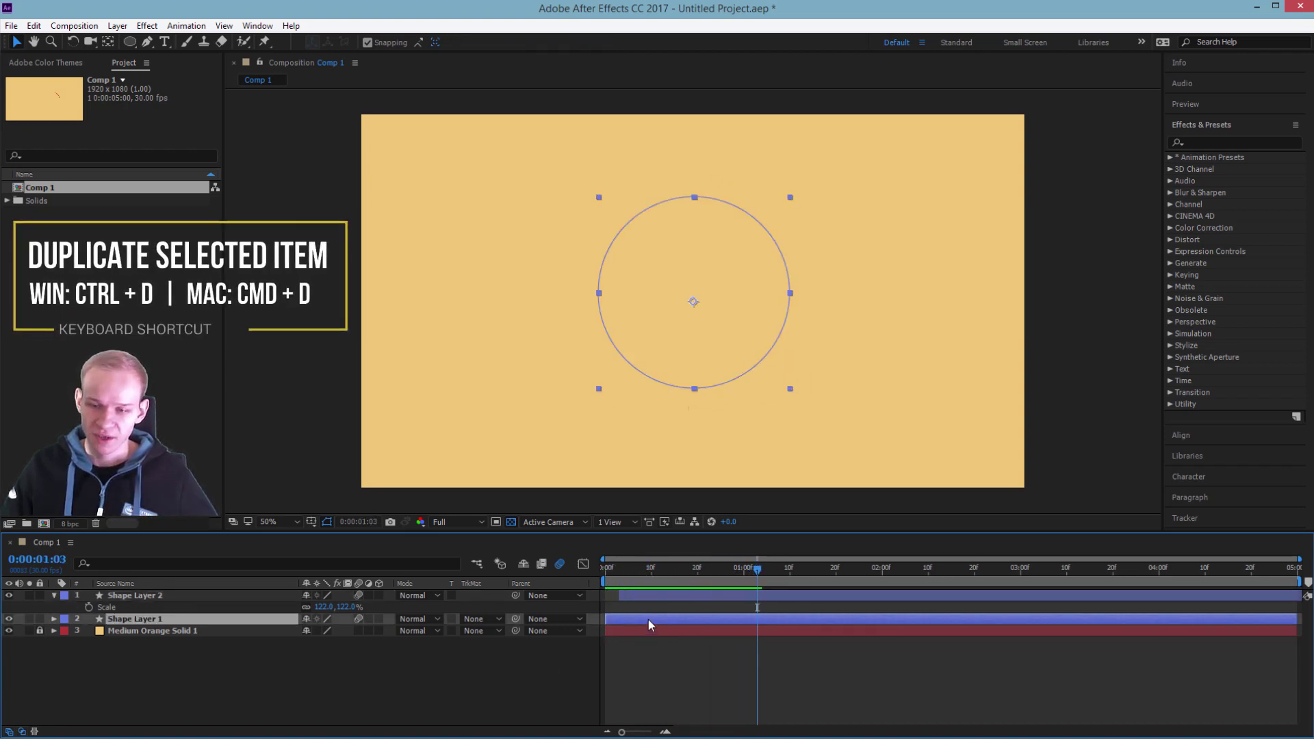
pyautogui.keyDown('ctrl'); pyautogui.click(649, 596); pyautogui.keyUp('ctrl')
pyautogui.hotkey('ctrl', 'd')
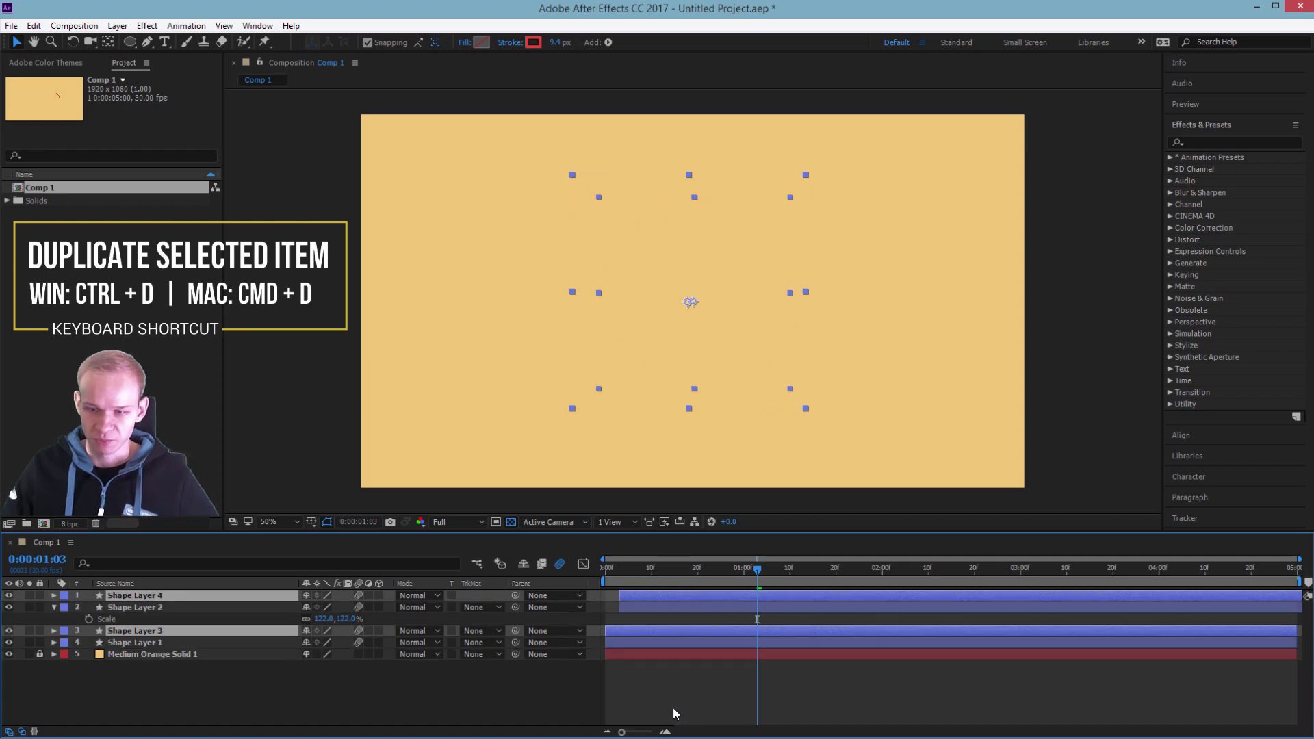
pyautogui.moveTo(188, 633); pyautogui.dragTo(187, 603)
# Set the label color of the two duplicated layers to Brown and preview the animation
pyautogui.click(64, 607)
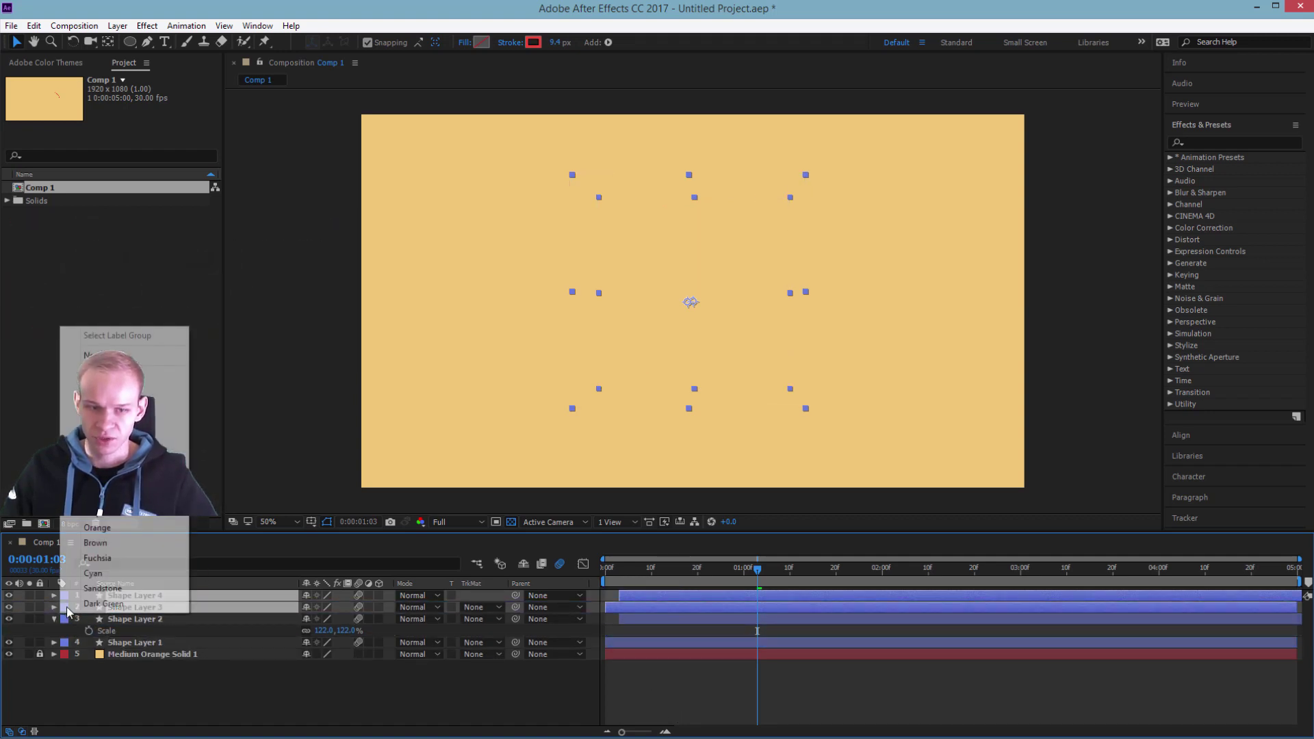
pyautogui.click(109, 542)
pyautogui.press('space')
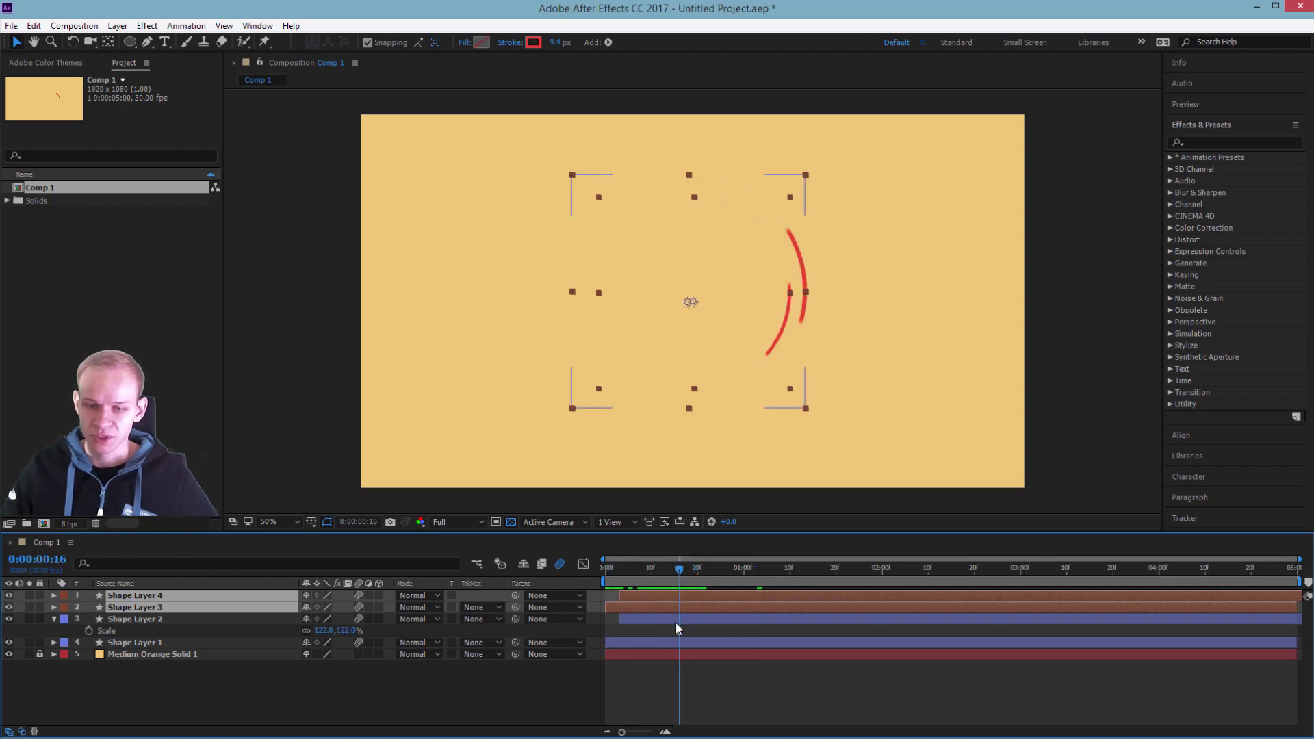
# Flip the duplicated arcs by setting the scale of Shape Layer 3 to -100% and Shape Layer 4 to -122%
pyautogui.press('s')
pyautogui.click(373, 712)
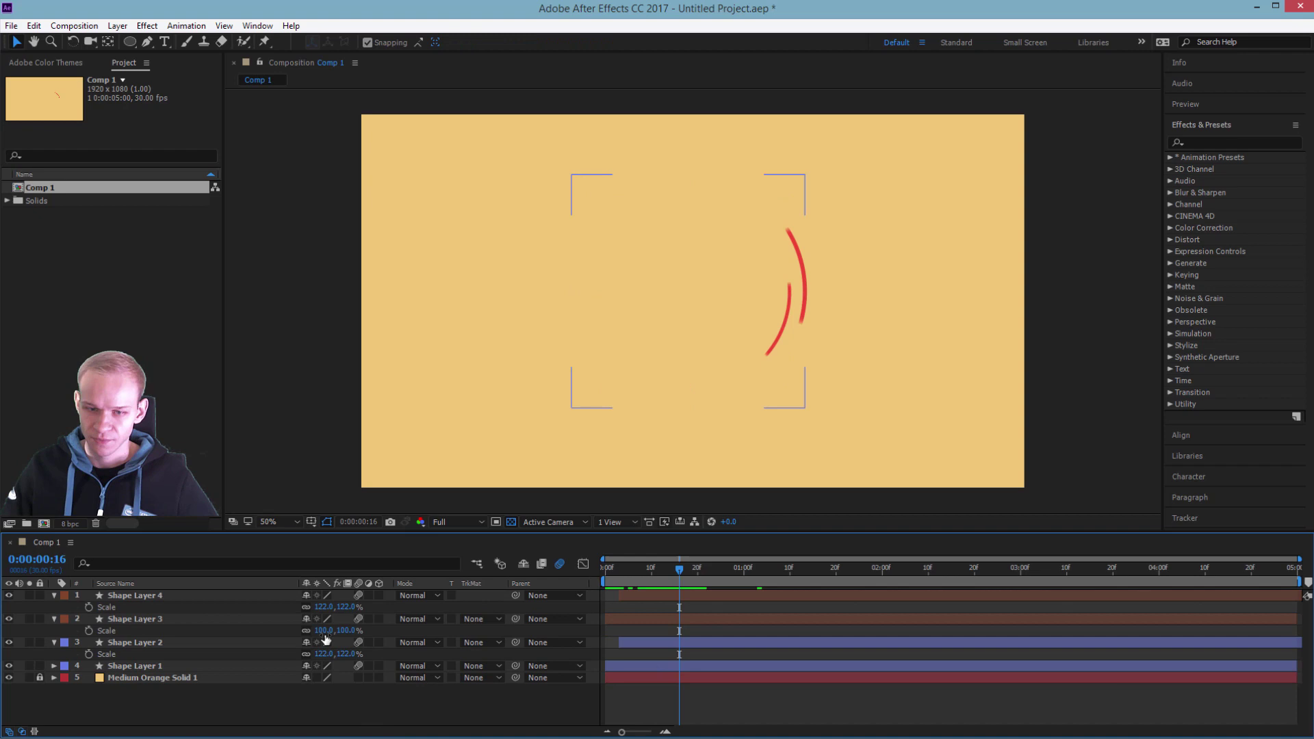
pyautogui.press('Return')
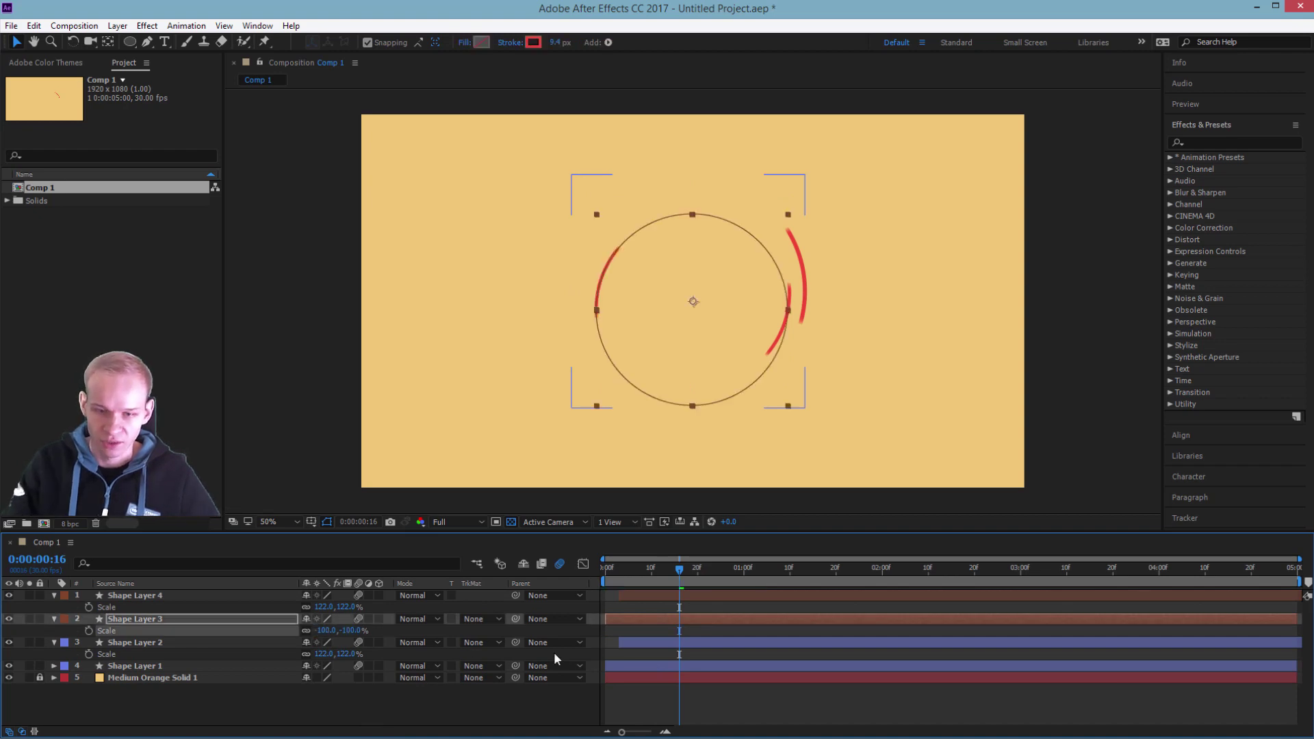
pyautogui.click(327, 607)
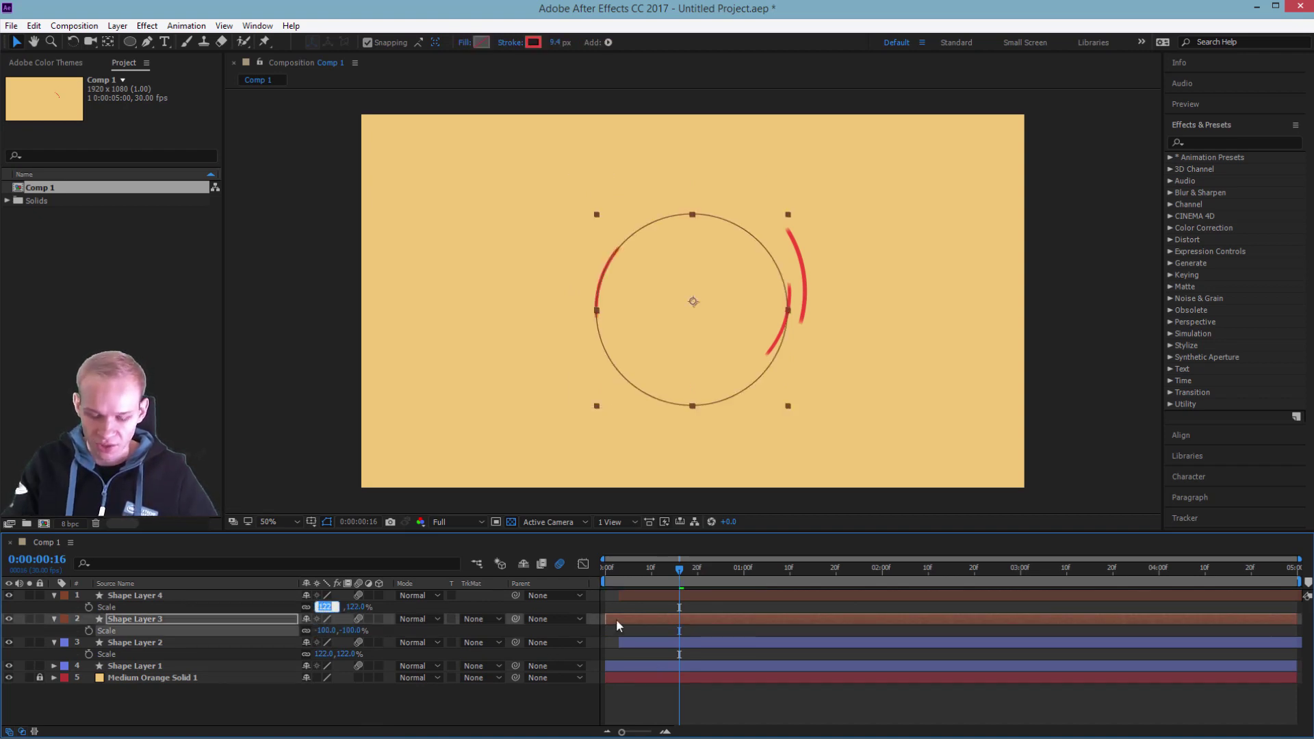
pyautogui.write('-122')
pyautogui.press('Return')
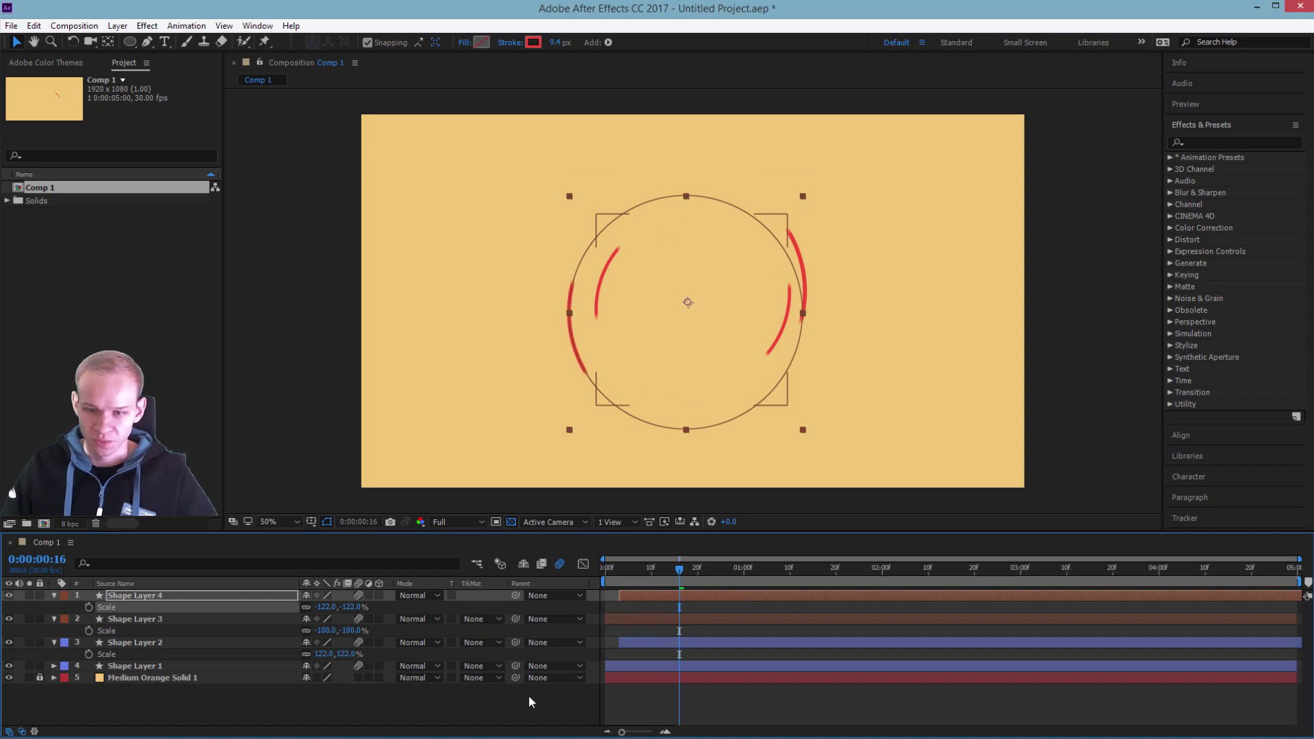
# Deselect the layers and preview all four arcs by scrubbing and playing the animation
pyautogui.click(528, 697)
pyautogui.moveTo(641, 571)
pyautogui.mouseDown()
pyautogui.moveTo(597, 580)
pyautogui.moveTo(633, 586)
pyautogui.mouseUp()
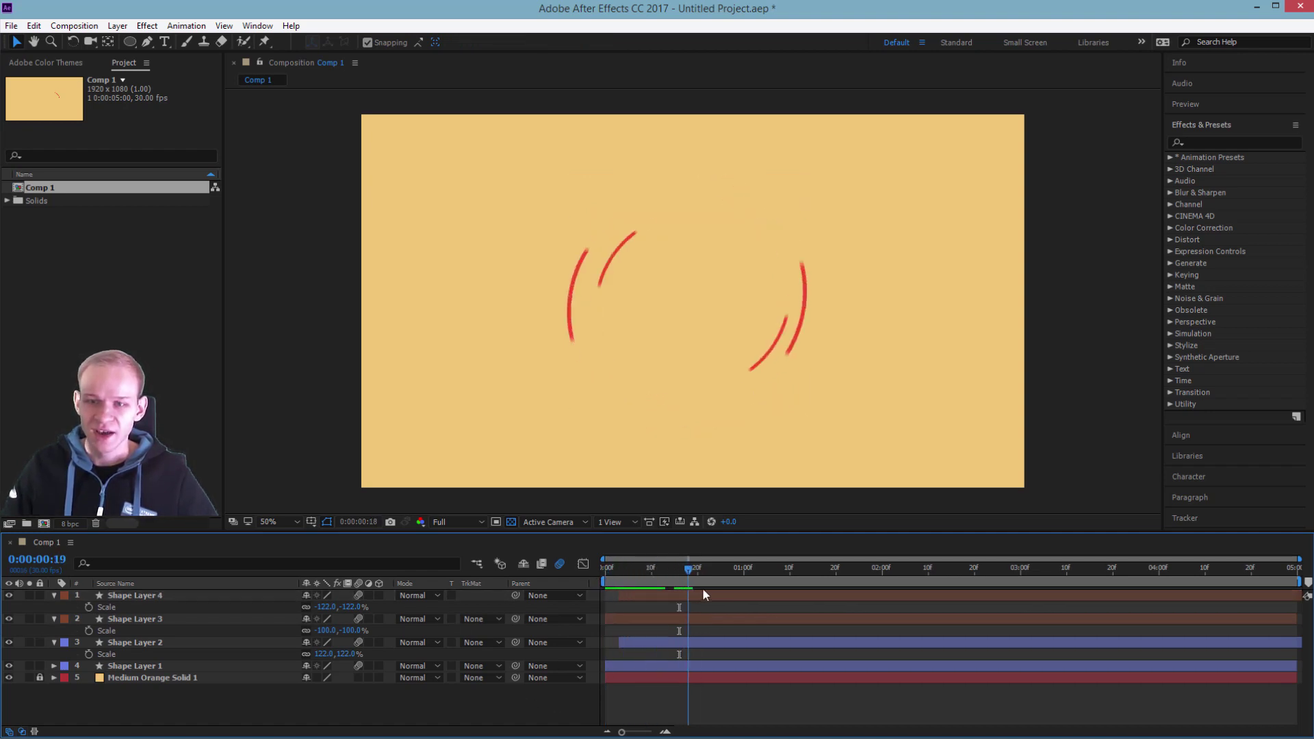
pyautogui.press('space')
pyautogui.press('space')
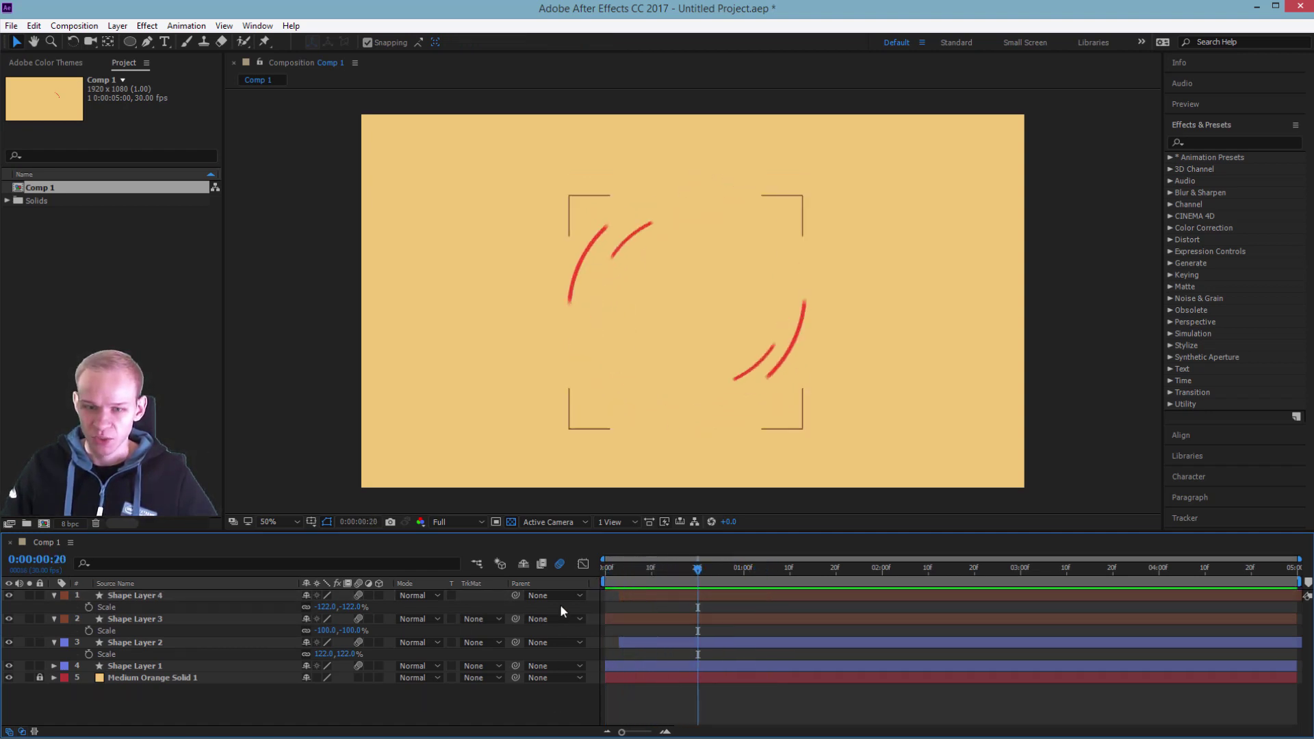
# Try a positive scale on Shape Layer 4 and undo the change
pyautogui.moveTo(324, 608); pyautogui.dragTo(526, 618)
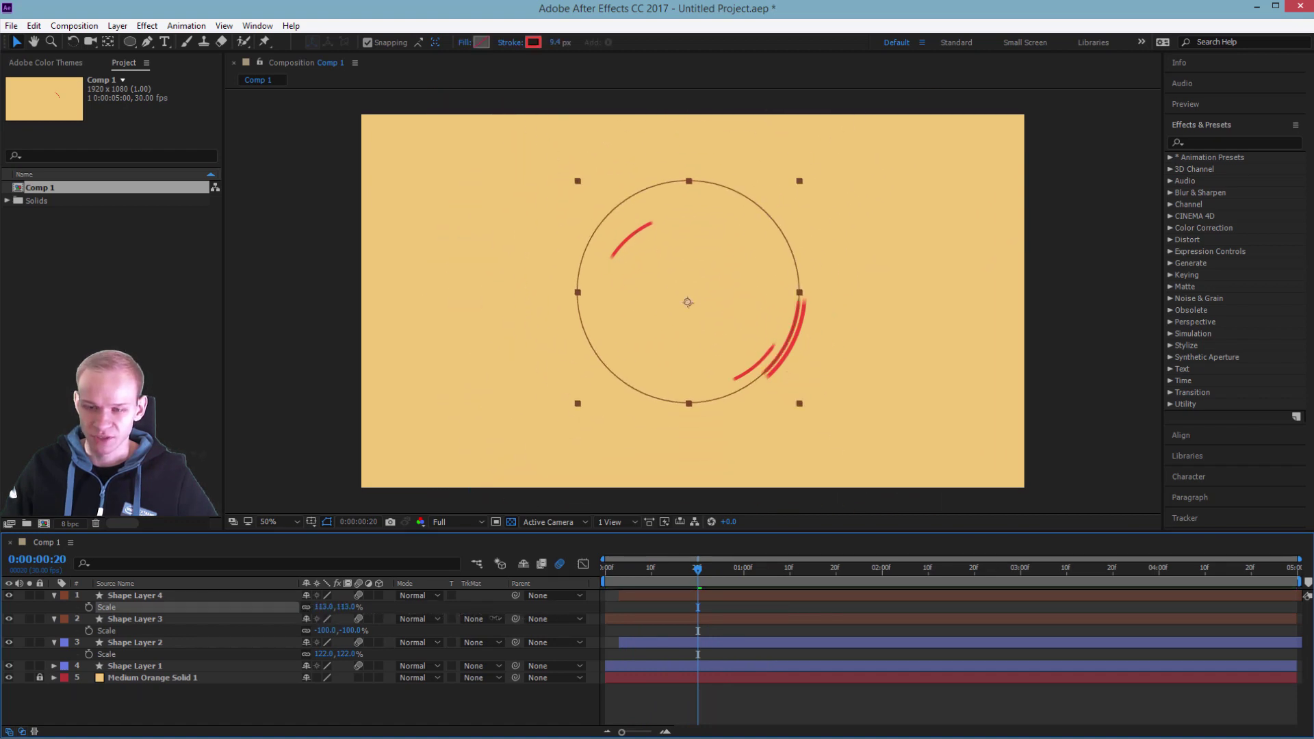
pyautogui.hotkey('ctrl', 'z')
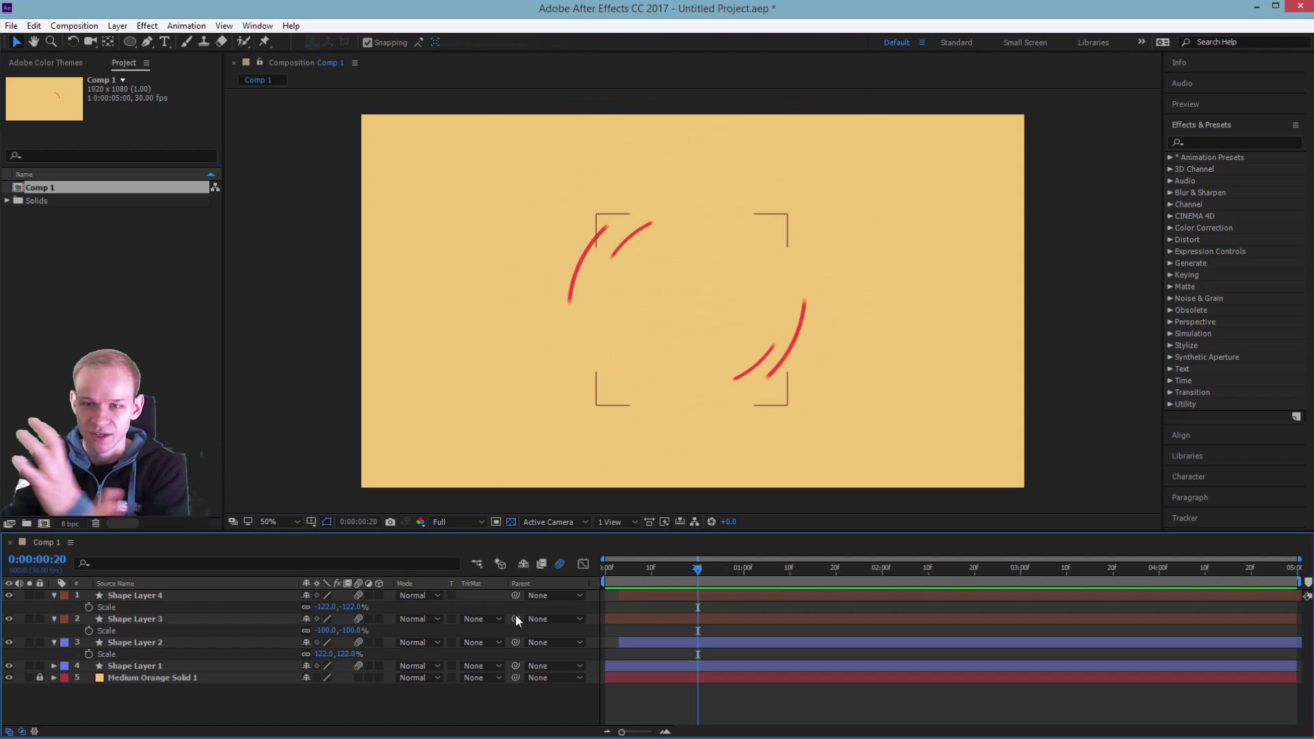
# Return to the start of the composition, shorten the work area to about the first second, and play it
pyautogui.click(609, 569)
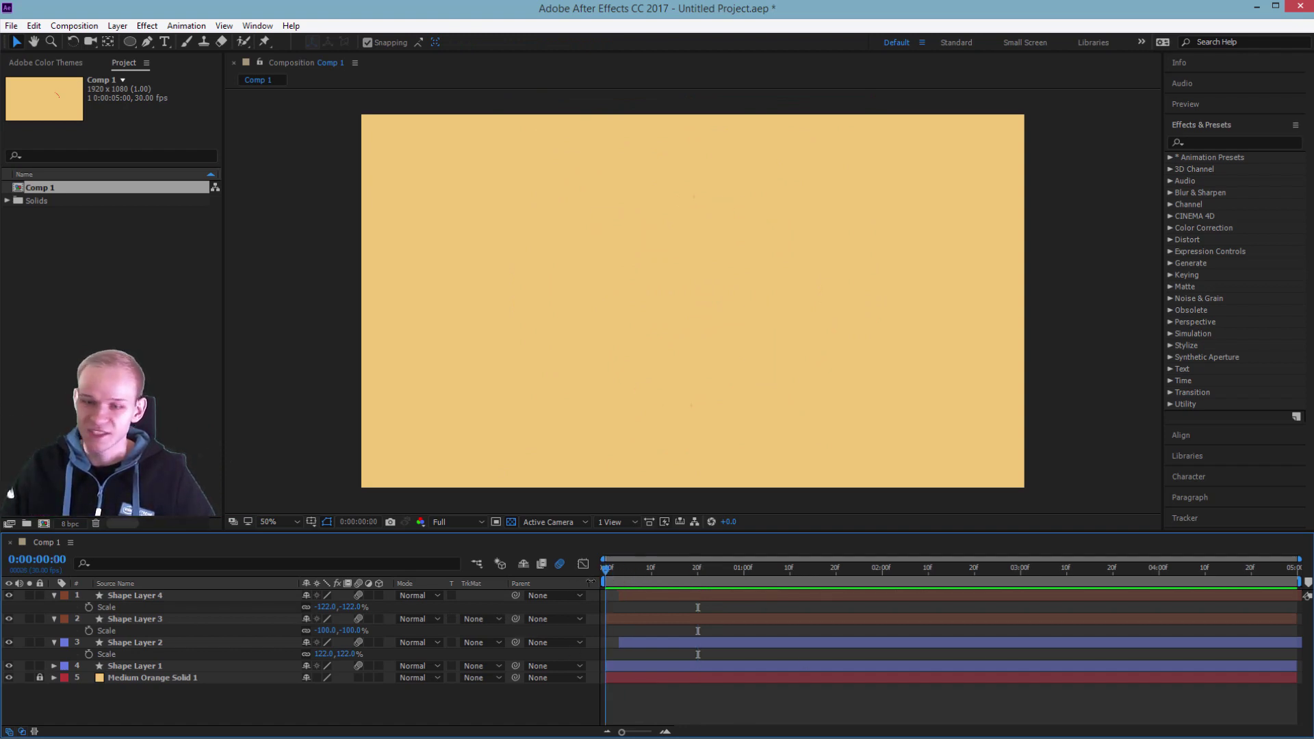
pyautogui.moveTo(1301, 582); pyautogui.dragTo(747, 585)
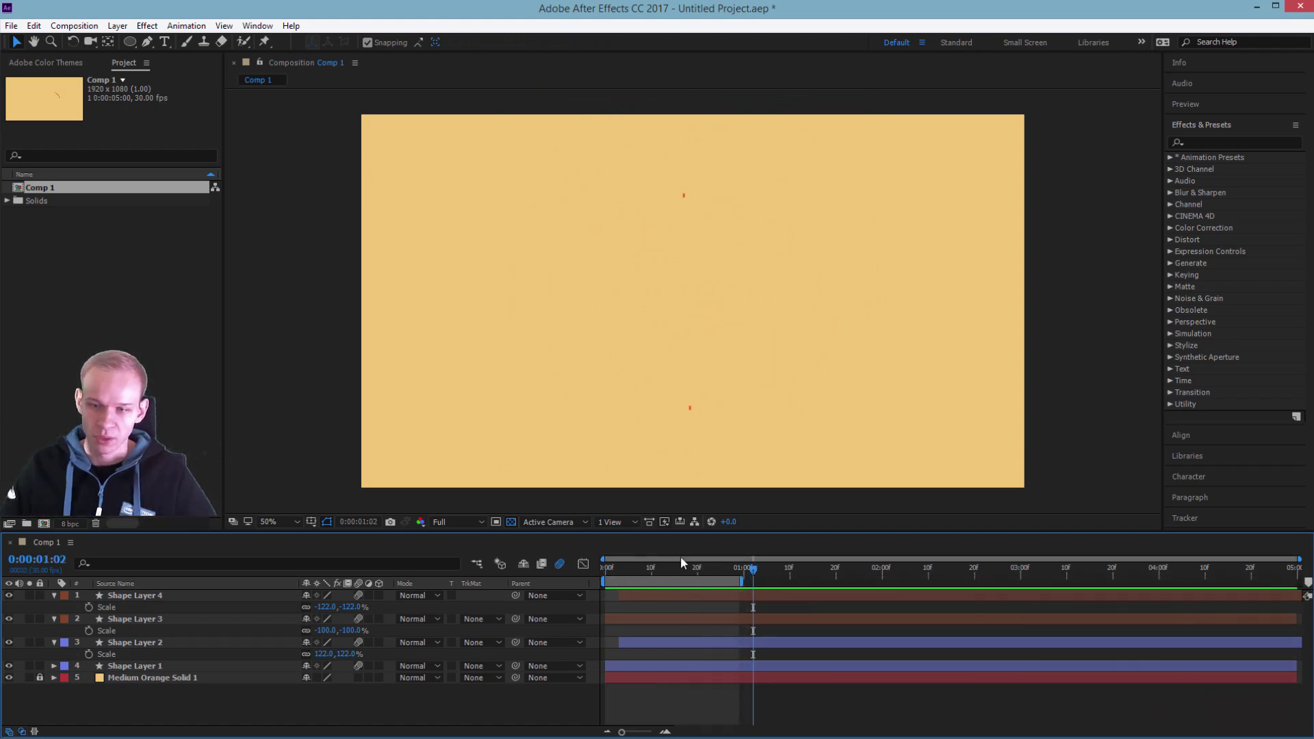
pyautogui.press('space')
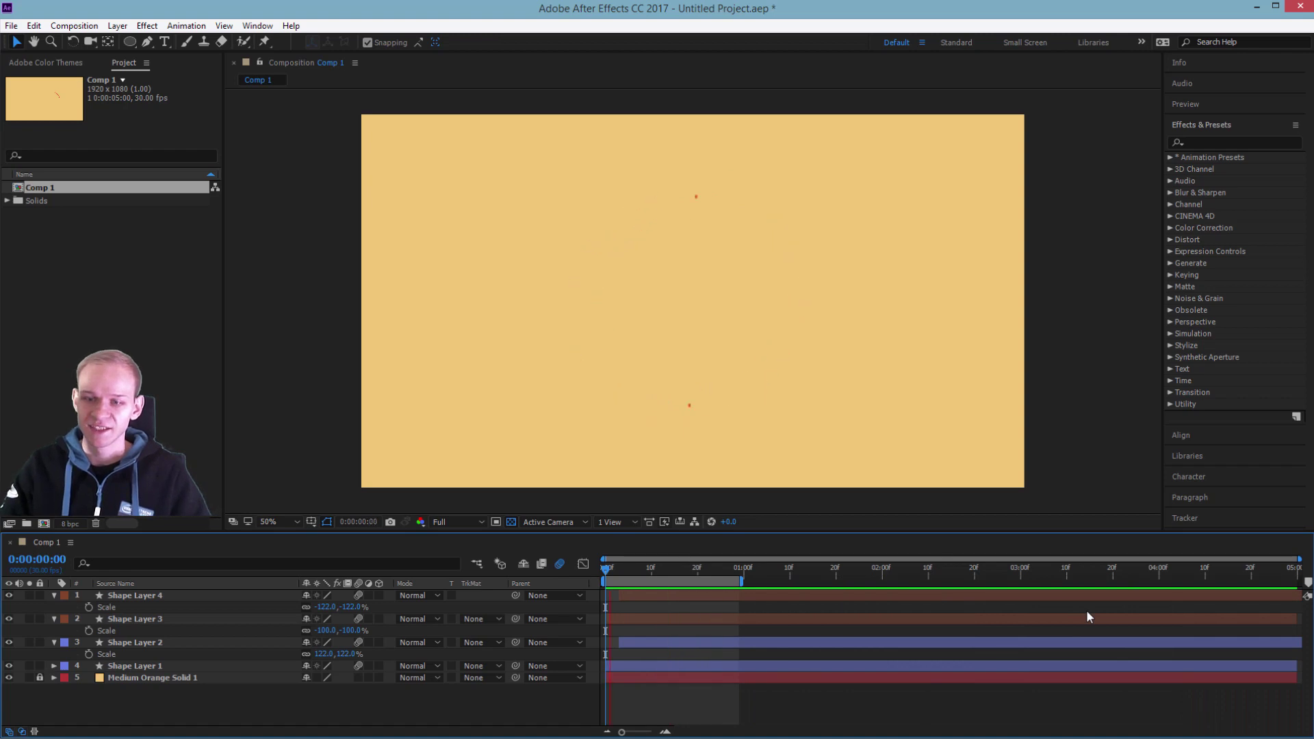